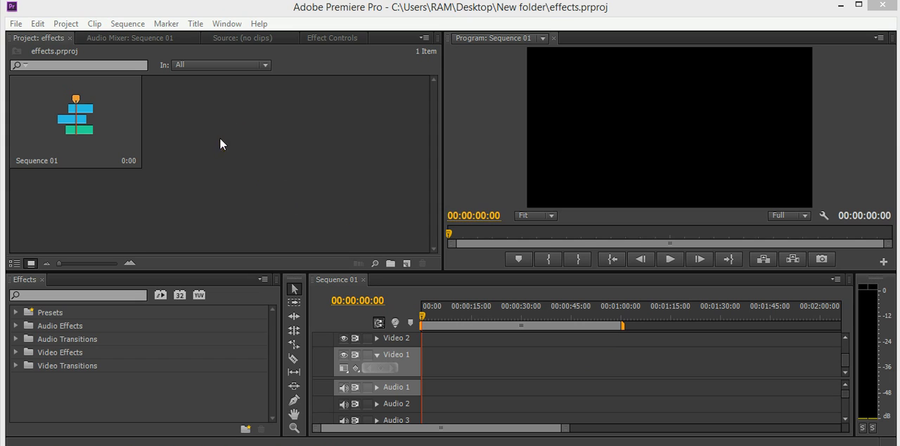
Step: Create a new bin in the project and name it "images"
right_click(221, 140)
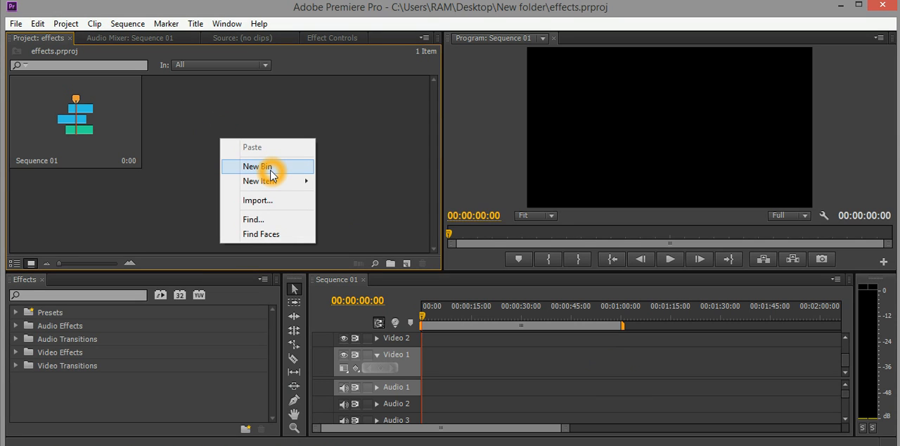
click(258, 166)
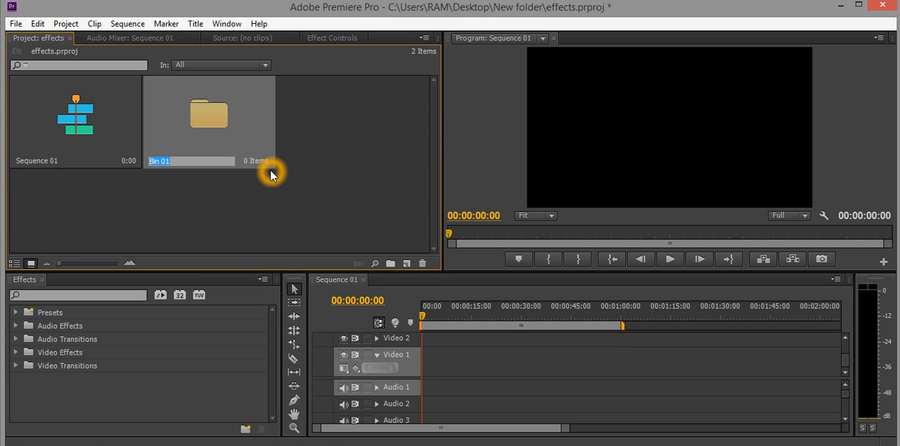
text(images)
click(230, 223)
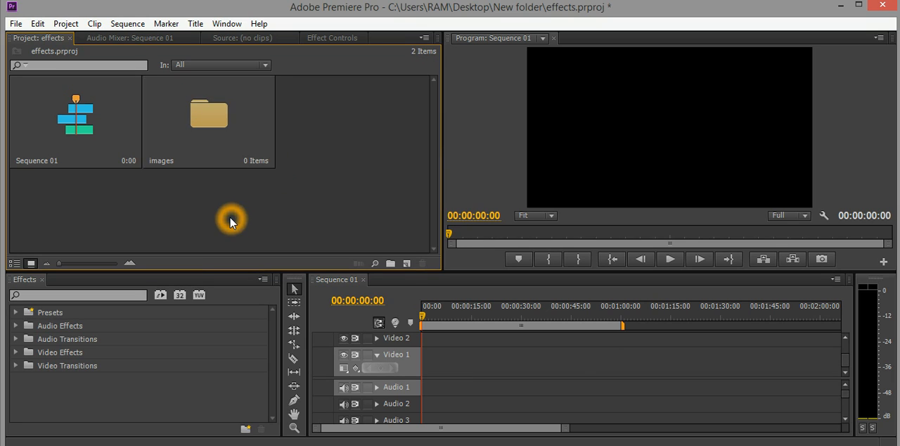
Step: Import vsp1.jpg from the Desktop's temp folder into the images bin
double_click(215, 140)
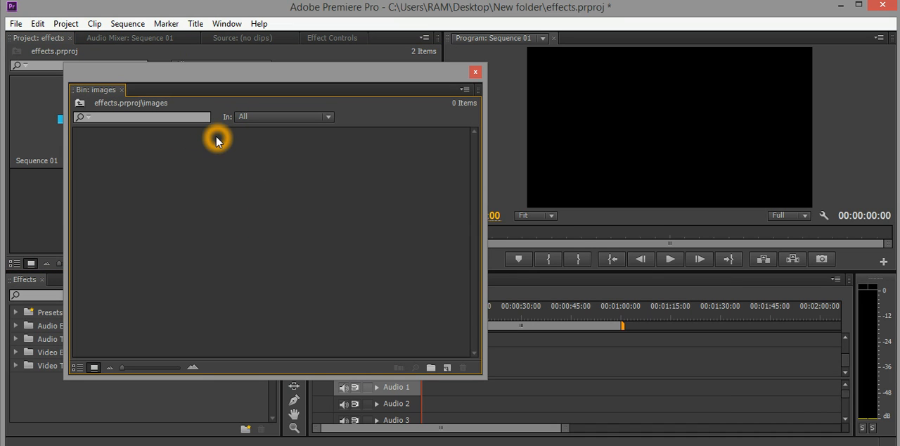
double_click(241, 176)
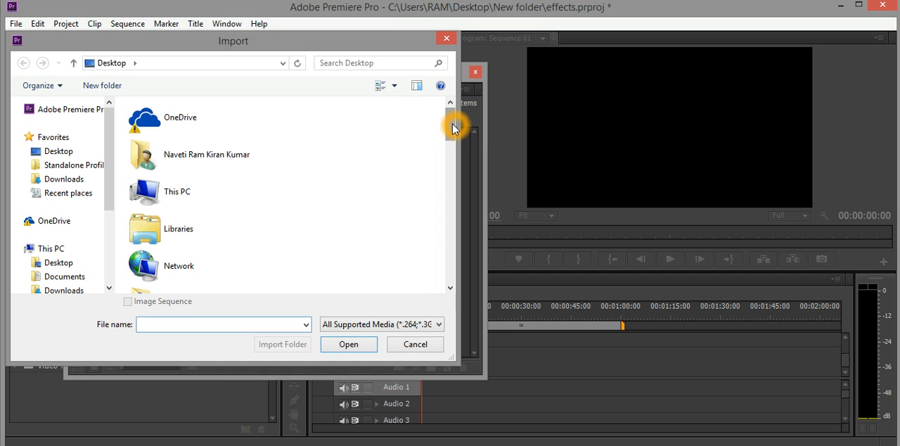
drag(453, 127, 453, 221)
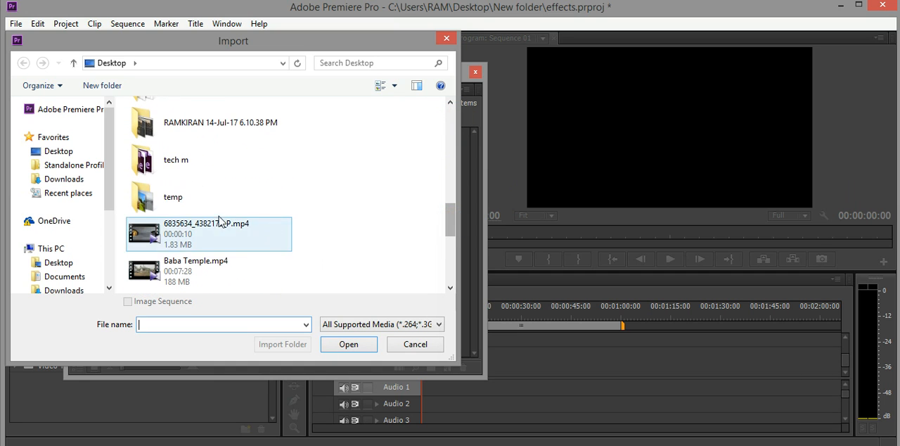
double_click(197, 197)
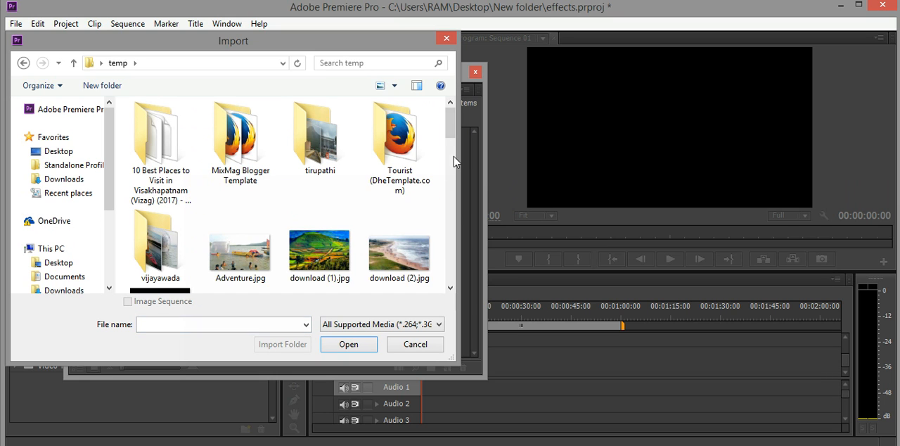
drag(447, 129, 446, 267)
click(173, 262)
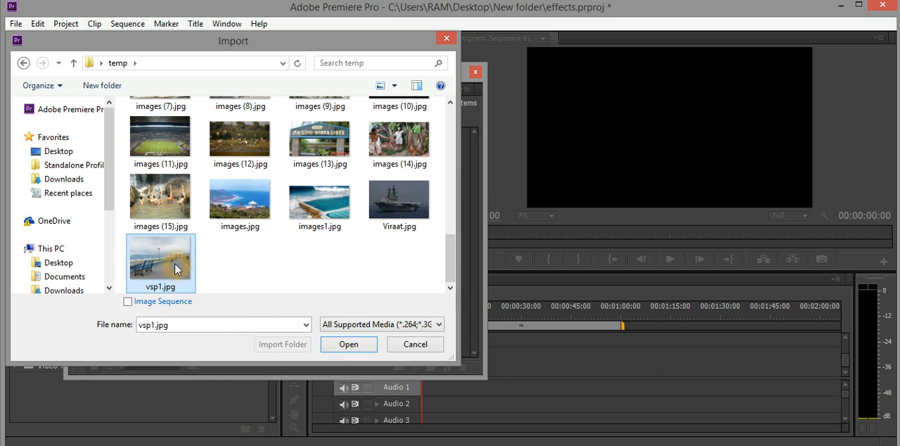
click(345, 347)
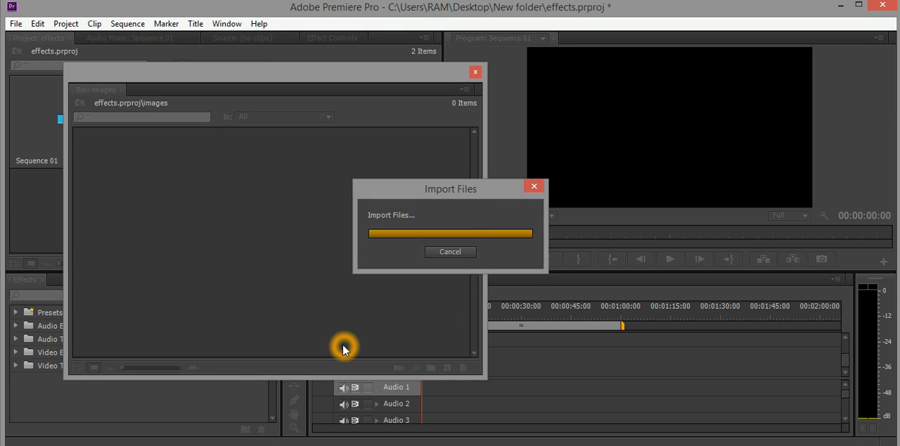
Step: Place vsp1.jpg on the Video 1 track and align it to the start of Sequence 01
drag(143, 184, 506, 366)
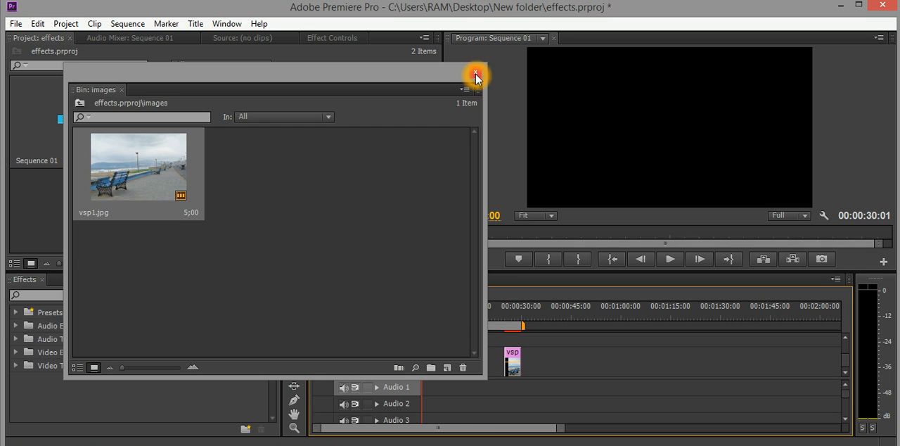
click(476, 73)
click(514, 356)
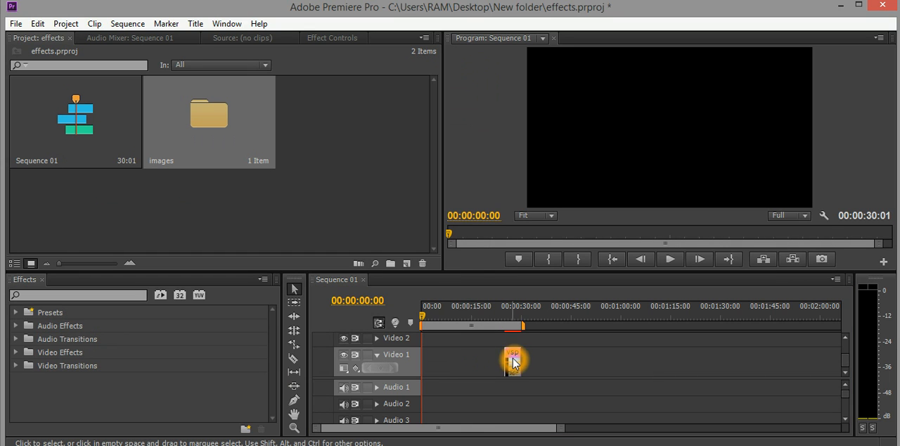
drag(514, 361, 431, 361)
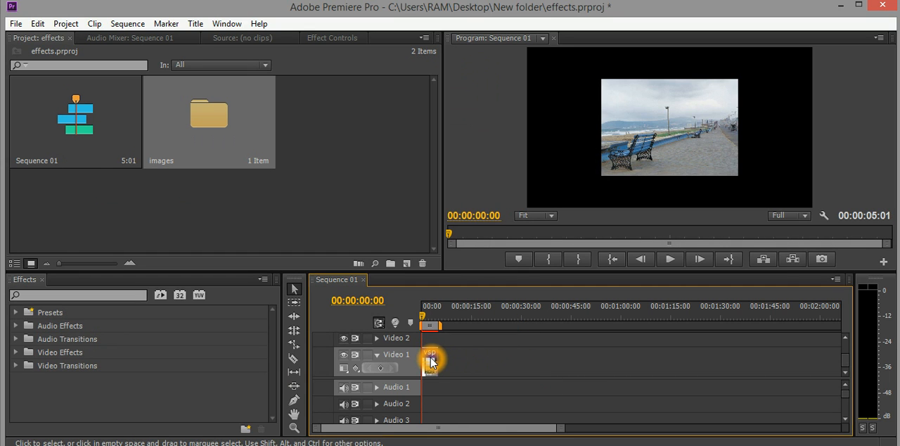
Step: Scale the vsp1.jpg picture up until it fills the whole program frame
click(671, 116)
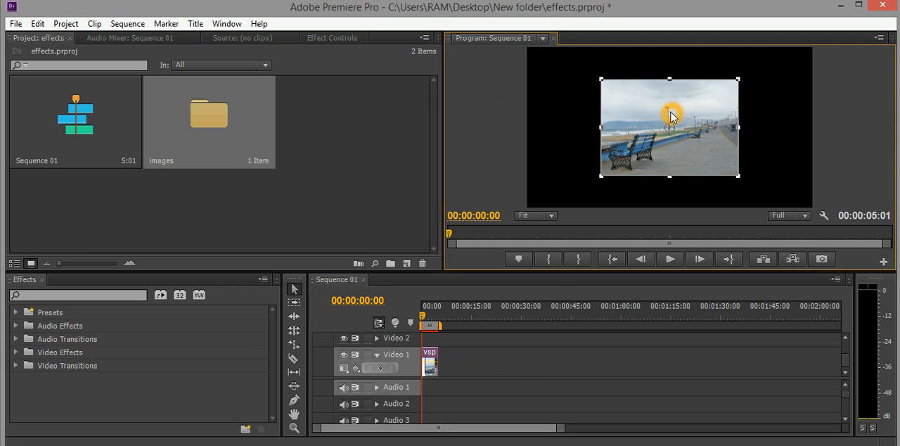
drag(601, 127, 522, 139)
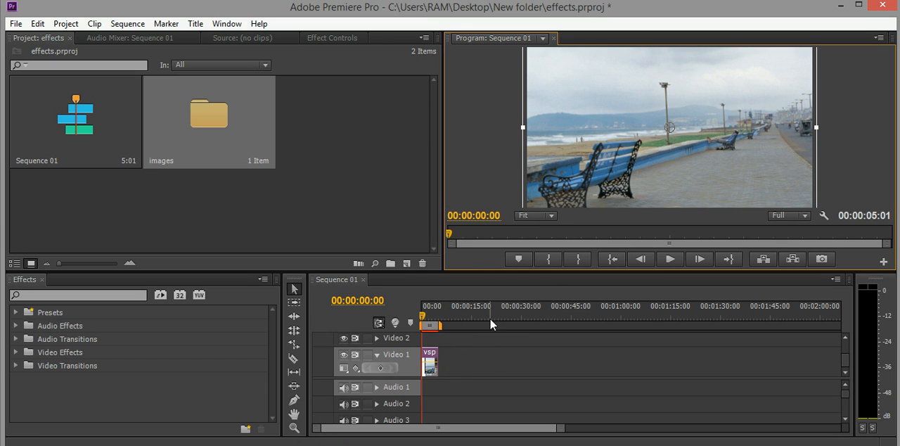
Step: Extend the vsp1.jpg clip on Video 1 to about 30 seconds by trimming its end outward
click(520, 327)
click(438, 361)
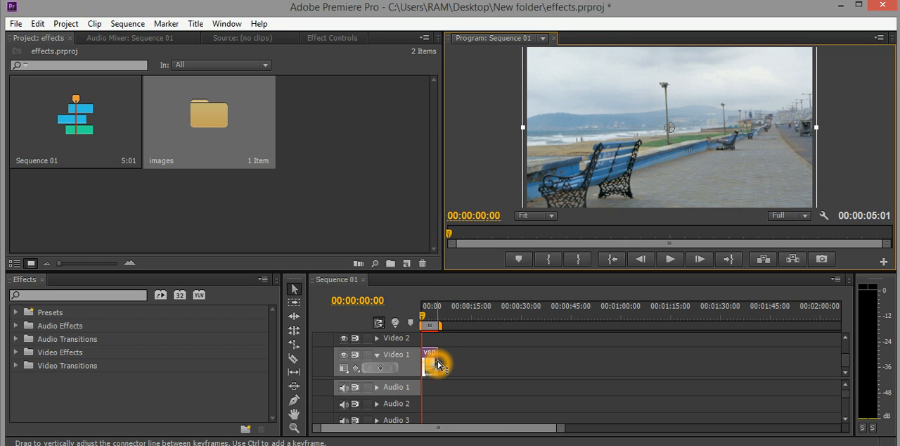
click(440, 361)
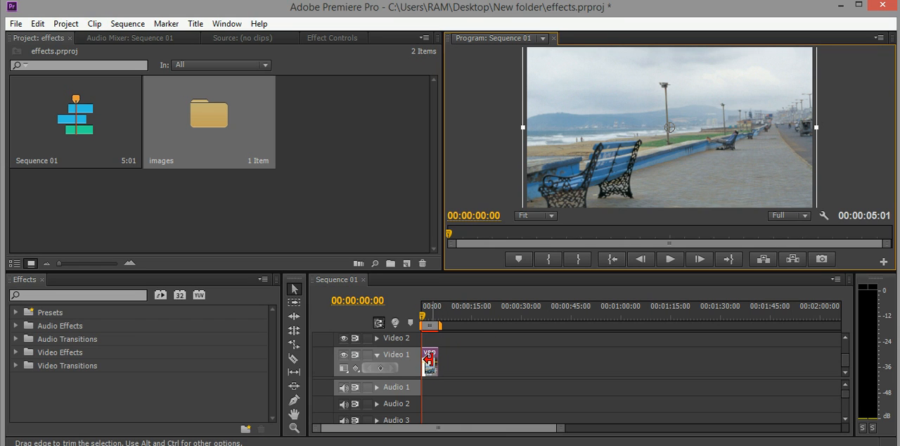
click(432, 365)
drag(432, 365, 518, 370)
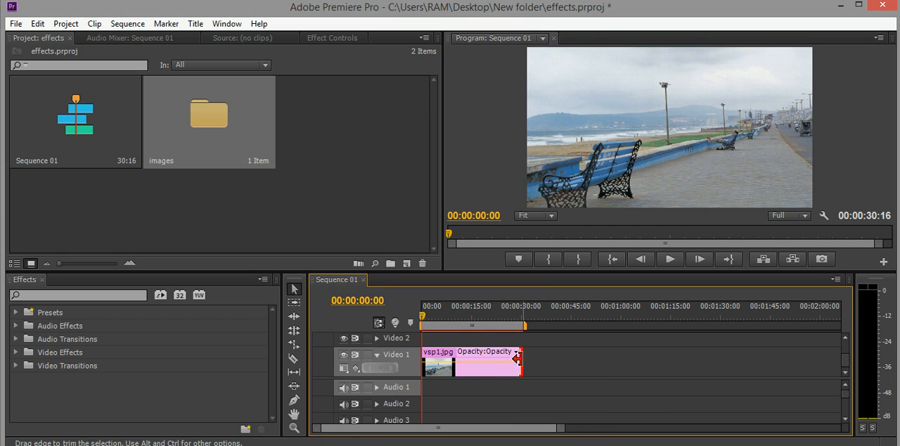
Step: Preview the extended clip briefly, stop playback and return the playhead to 00:00:00:20
click(669, 260)
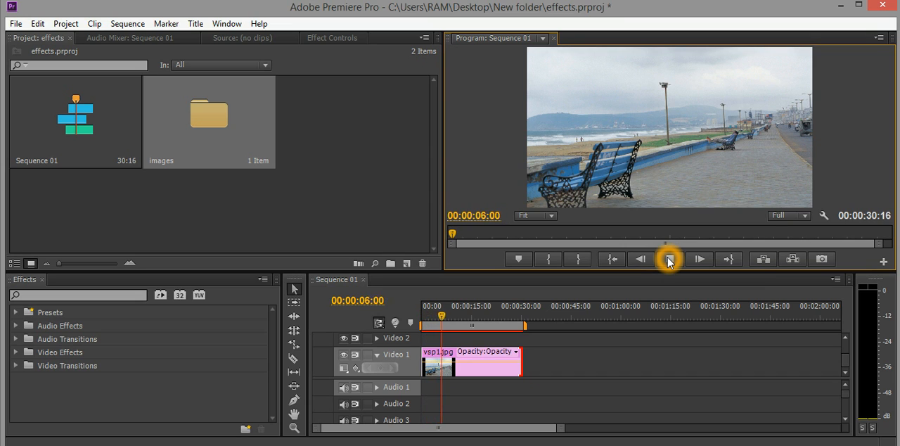
click(670, 260)
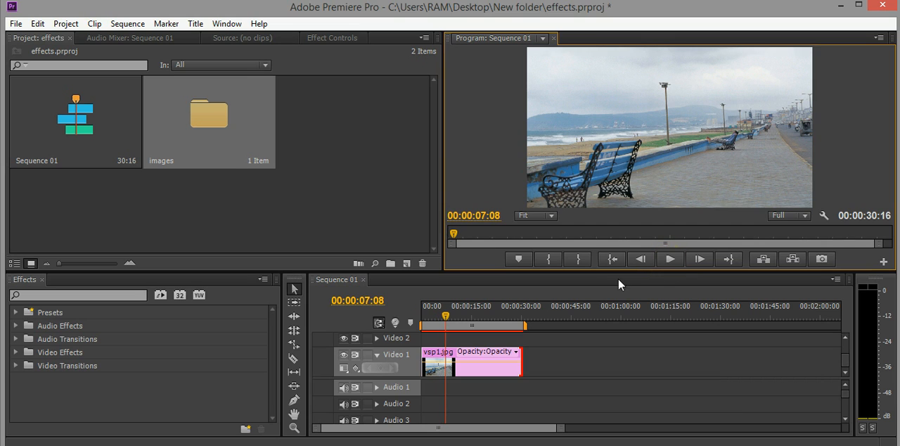
click(425, 317)
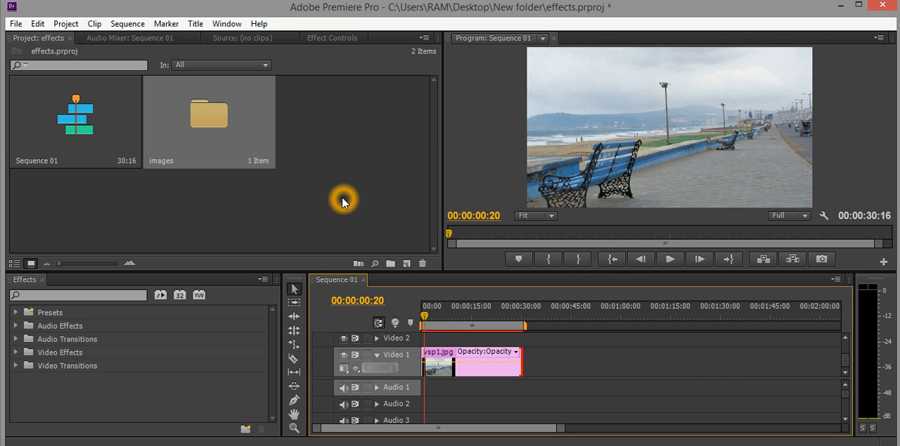
click(197, 24)
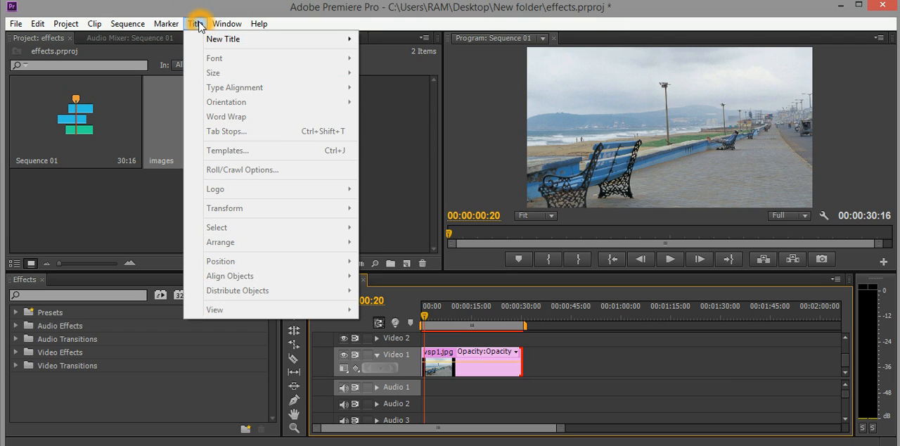
mouse_move(230, 41)
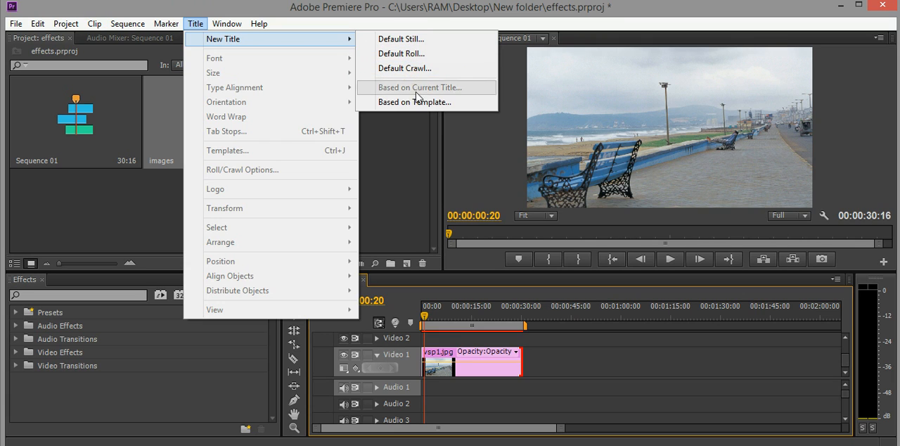
click(407, 210)
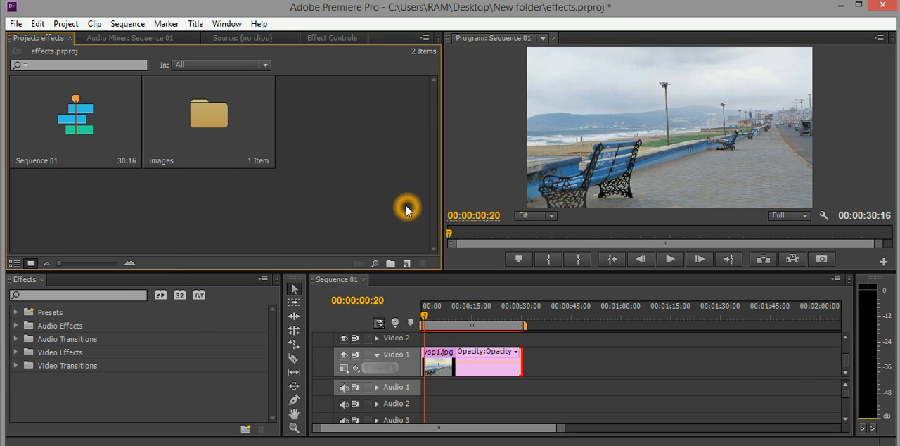
Step: Create a new title item named Title 01 at 1920 x 1080, 25.00fps, with square pixels
click(406, 264)
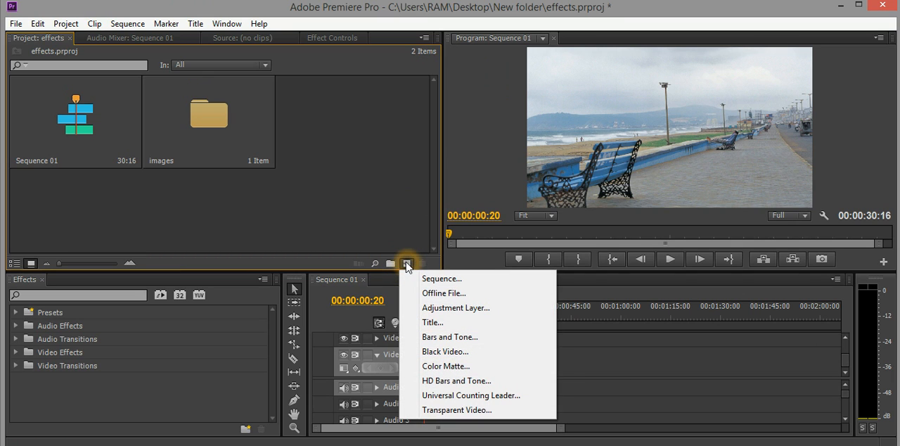
click(445, 292)
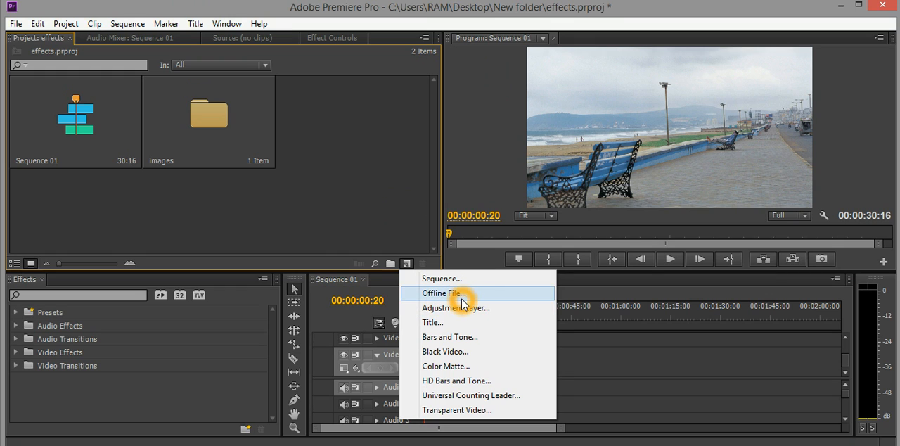
click(435, 325)
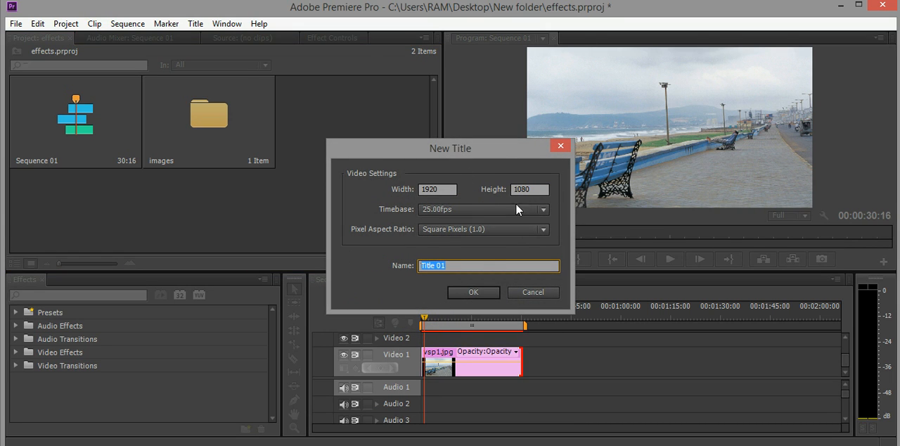
click(471, 292)
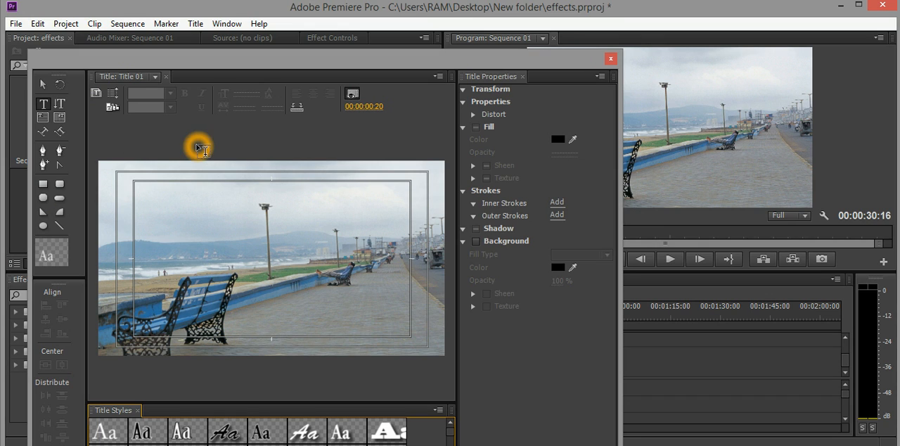
Step: Start an empty horizontal text line with the Type Tool in the sky near the title-safe area's upper-left corner
click(43, 106)
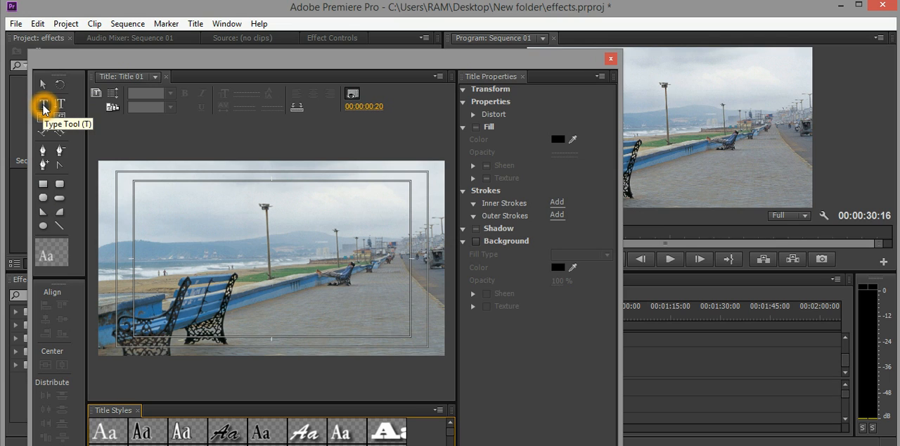
click(44, 84)
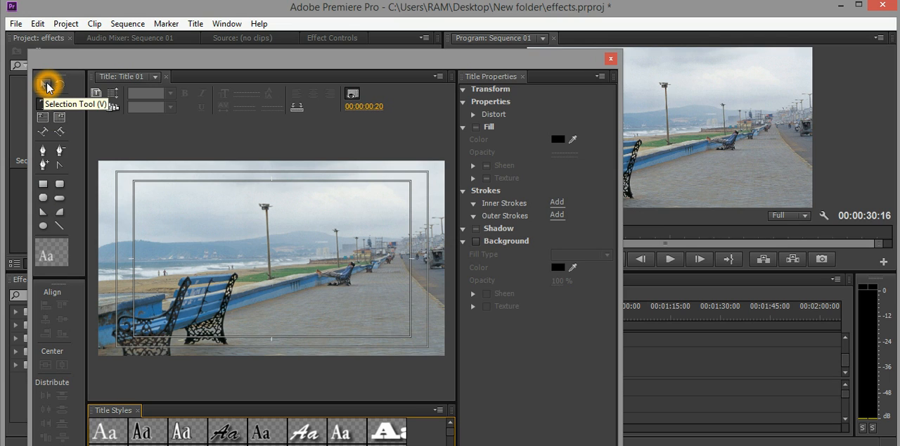
click(44, 105)
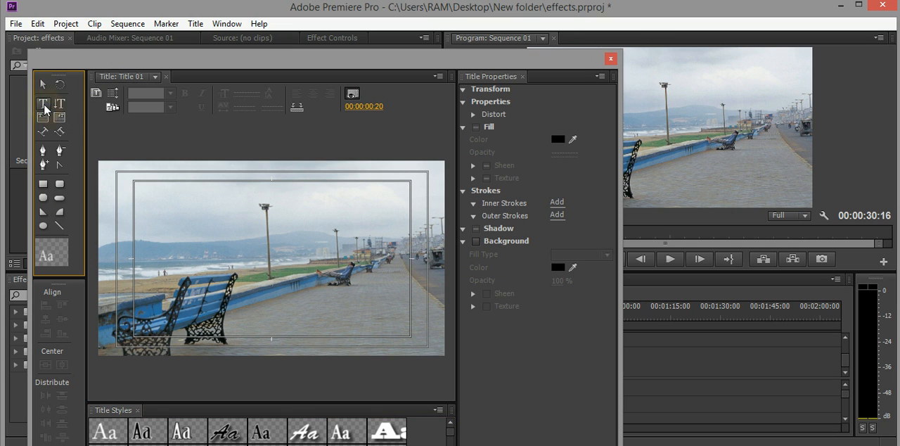
click(138, 216)
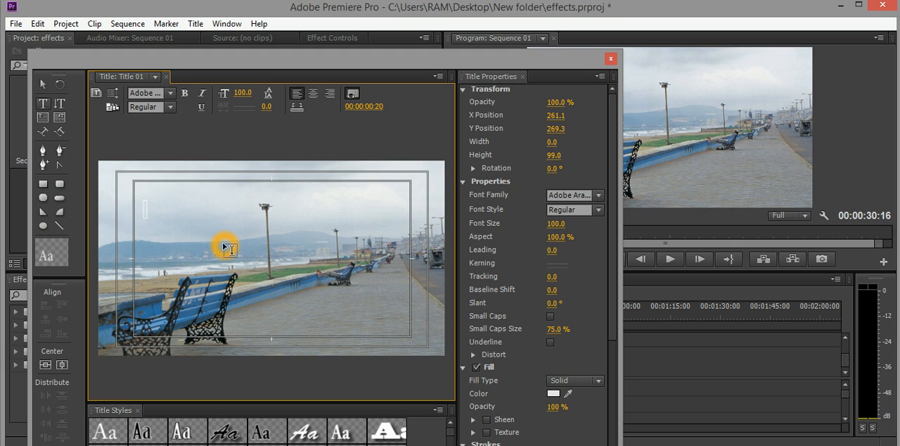
text(B)
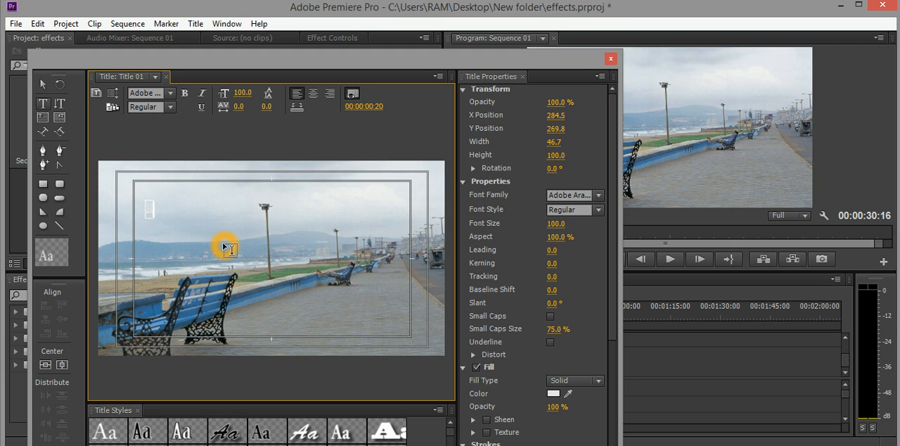
key(BackSpace)
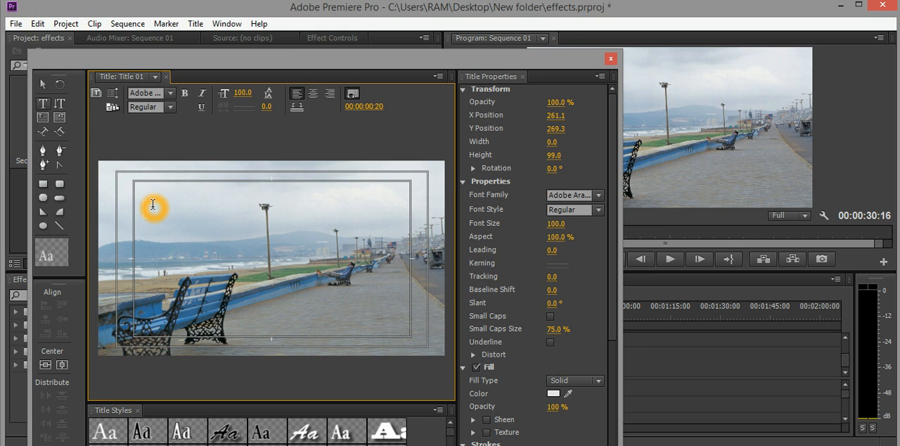
Step: Set the empty text line's fill colour to near-black 0B0505
click(613, 287)
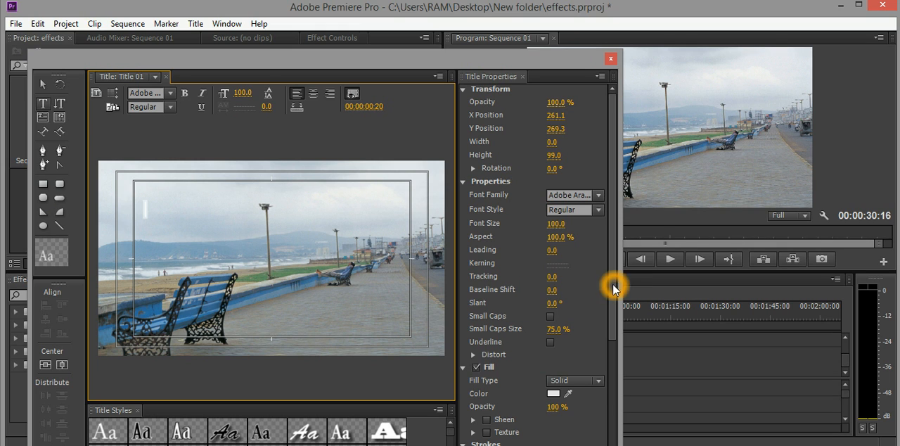
mouse_move(613, 287)
mouse_down()
mouse_move(616, 327)
mouse_move(605, 330)
mouse_up()
click(554, 334)
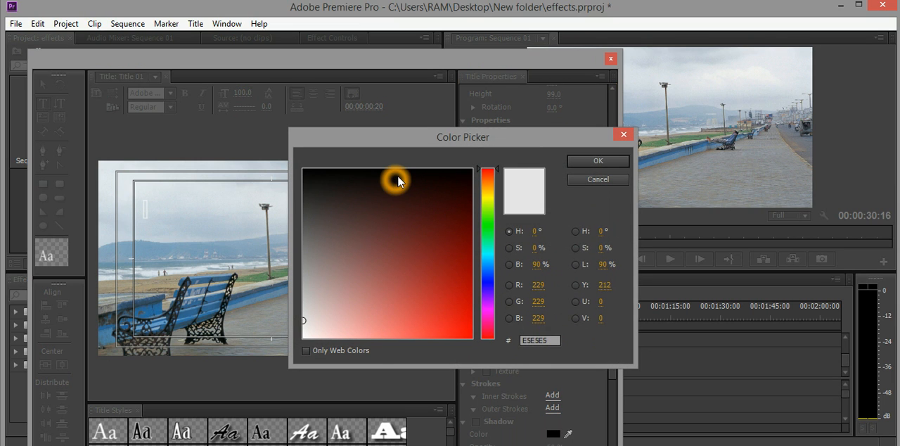
click(399, 177)
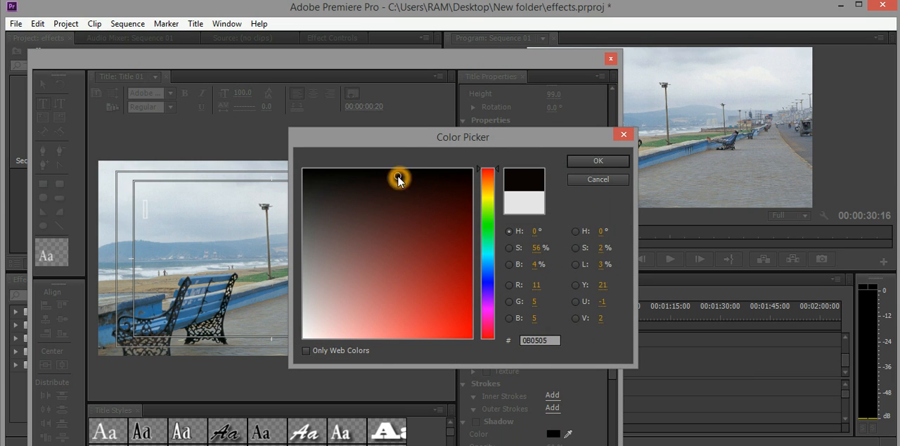
click(597, 160)
Step: Enter the text "Ramki Tech Telugu" in the sky near the title-safe area's upper-left corner
click(180, 205)
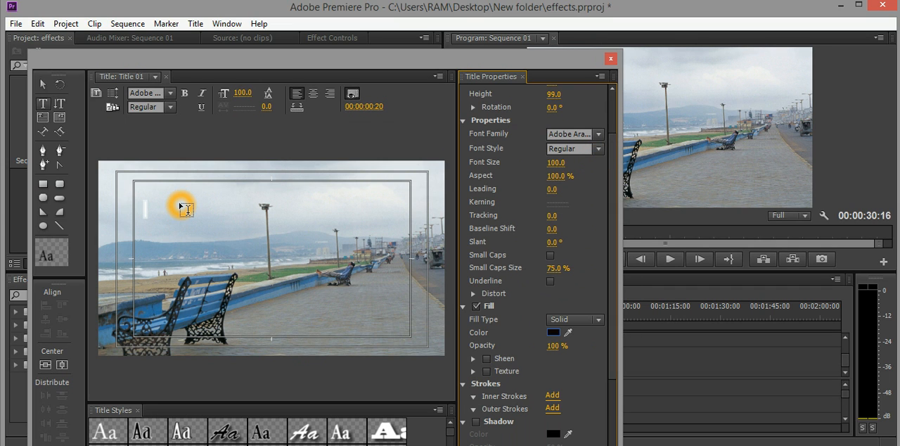
click(149, 207)
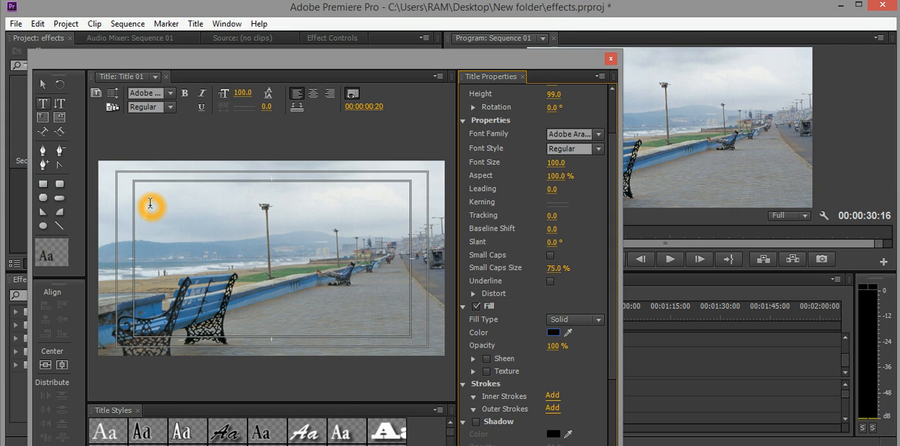
click(146, 208)
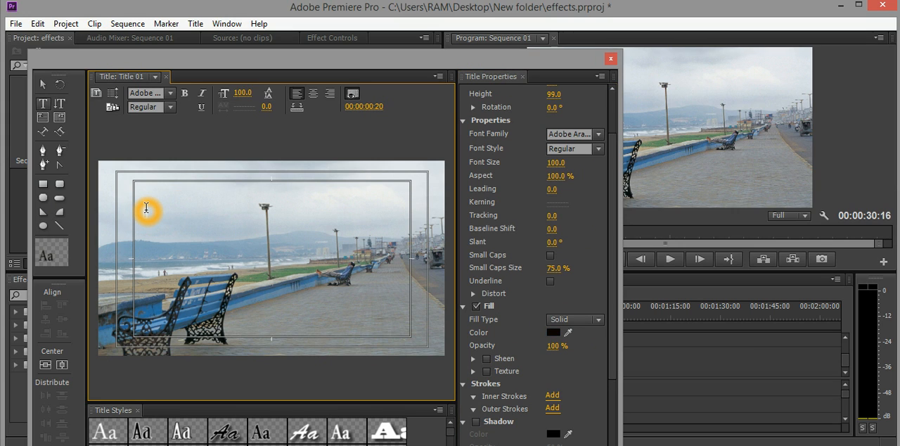
text(Ramki Tech Telugu)
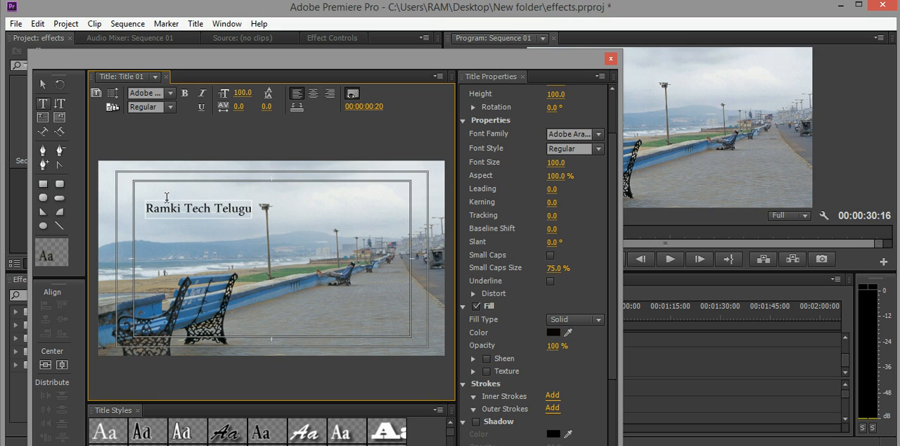
mouse_move(156, 214)
mouse_down()
mouse_move(139, 219)
mouse_move(144, 208)
mouse_up()
click(169, 214)
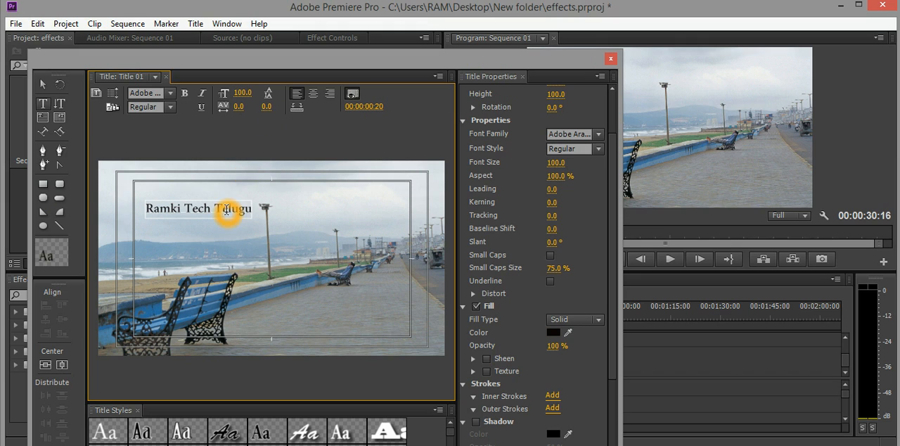
Step: Enlarge the title text with the Selection Tool to font size 191.8 and 64.2% aspect, keeping its upper-left corner in place
click(44, 86)
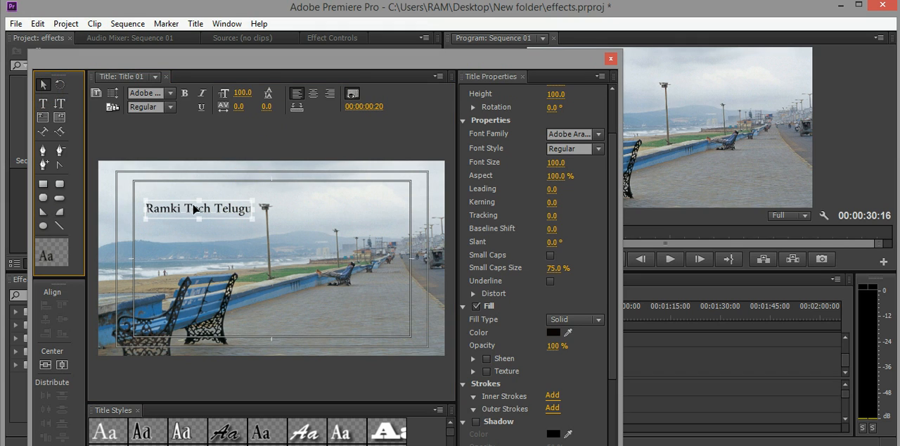
drag(250, 217, 274, 241)
drag(275, 238, 277, 235)
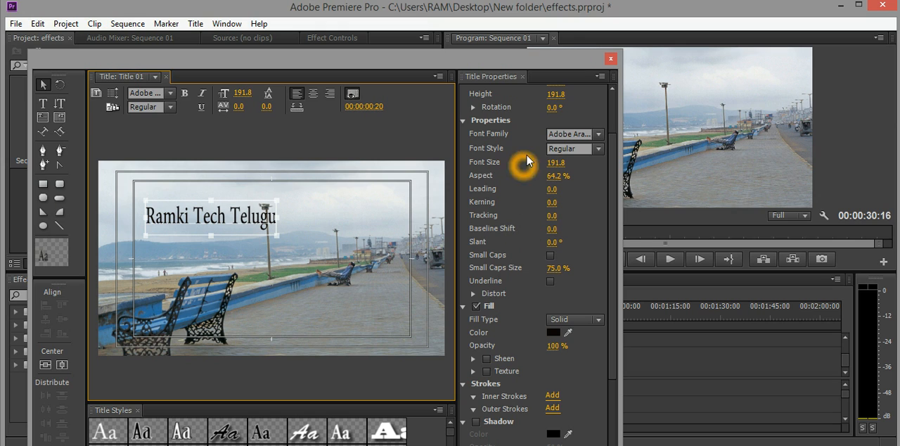
Step: Try the Arabic Typesetting and Simplified Arabic Fixed fonts on the title text and return it to Adobe Arabic
click(599, 135)
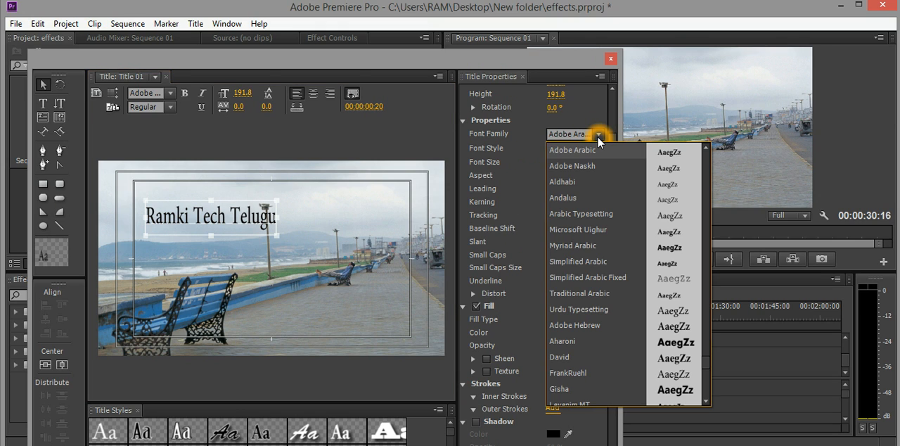
click(583, 214)
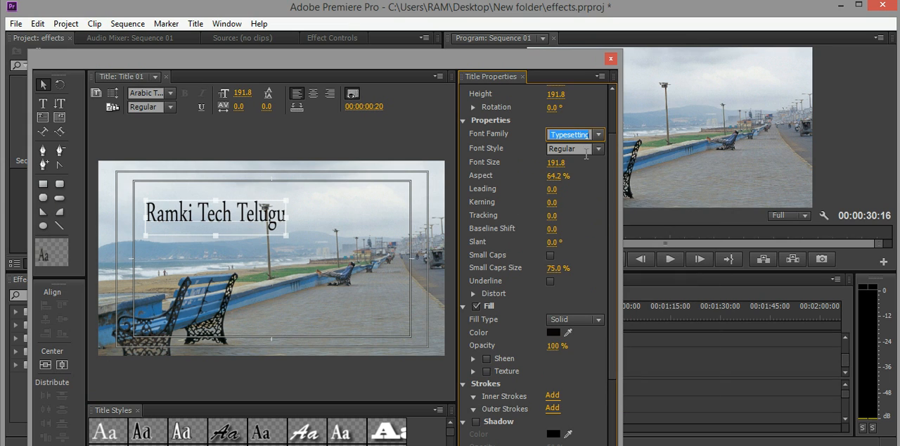
click(598, 134)
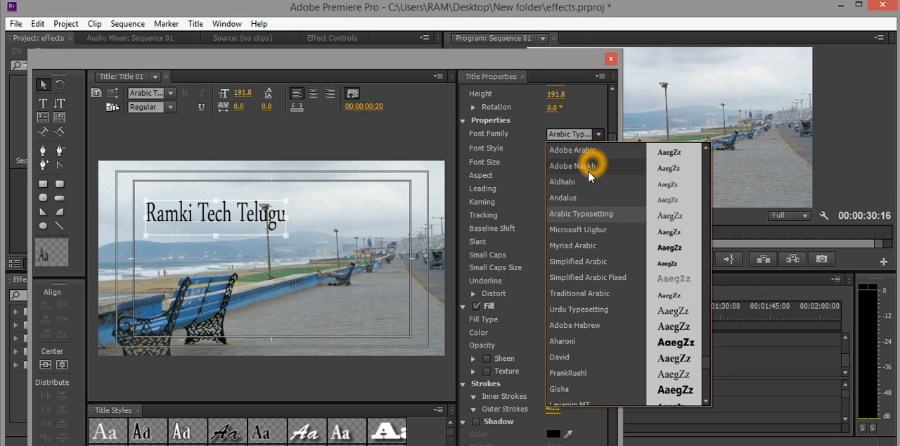
click(583, 278)
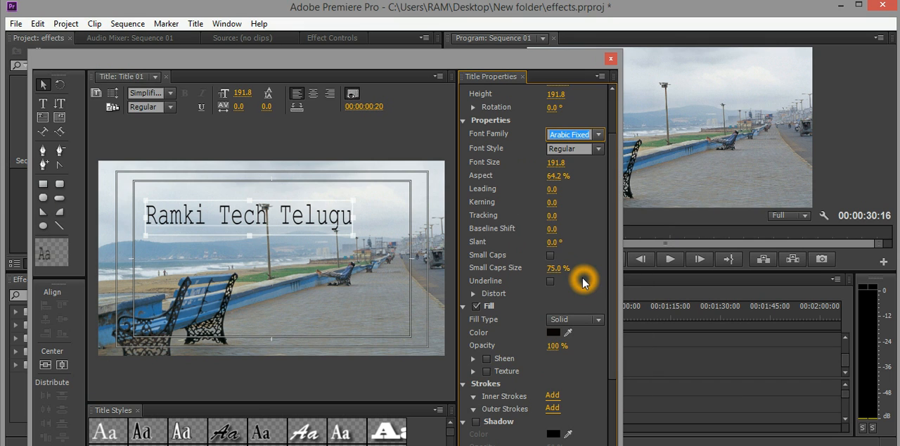
click(598, 134)
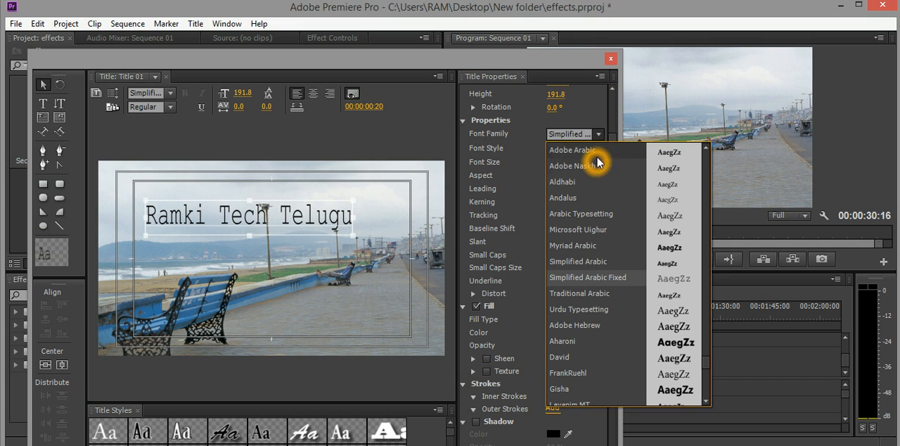
click(594, 150)
Step: Make the title text bold
click(327, 125)
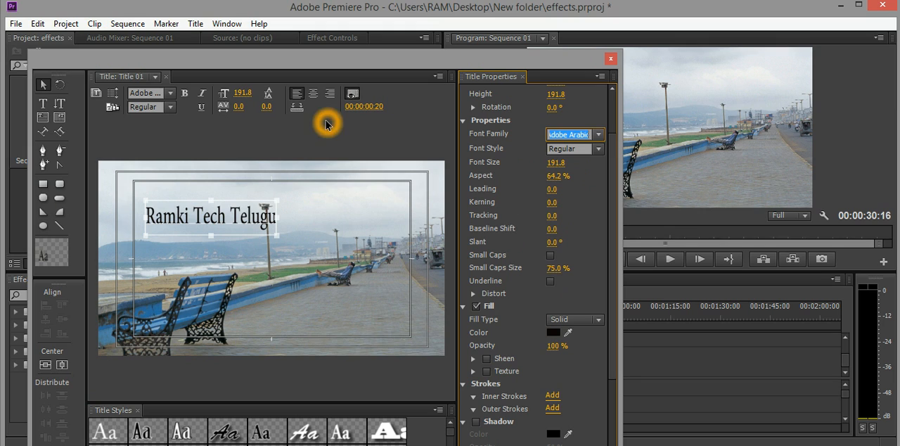
click(185, 94)
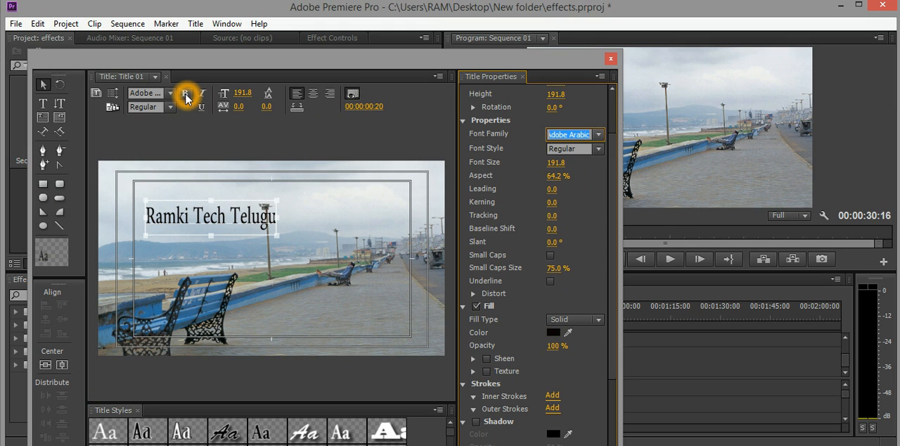
click(186, 94)
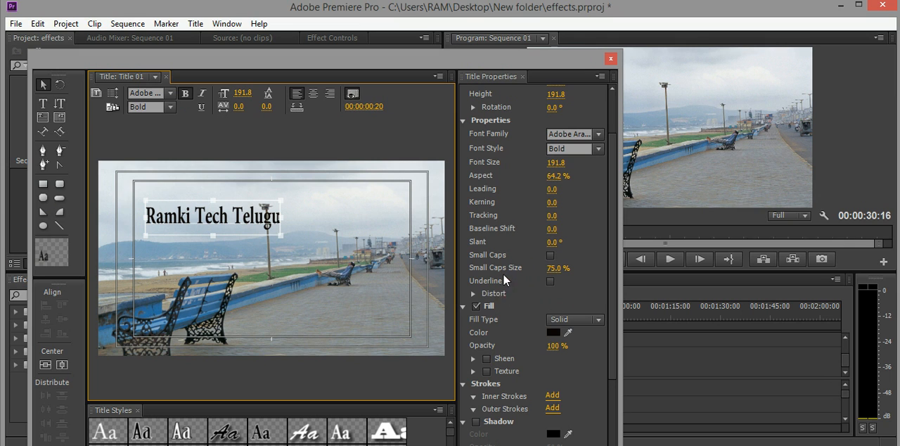
Step: Try a Linear Gradient fill on the title text and return its fill type to Solid
drag(610, 259, 617, 330)
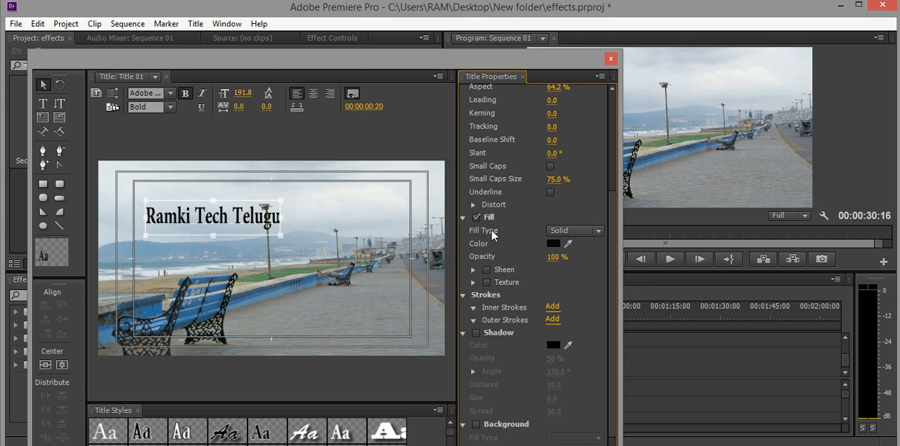
click(596, 234)
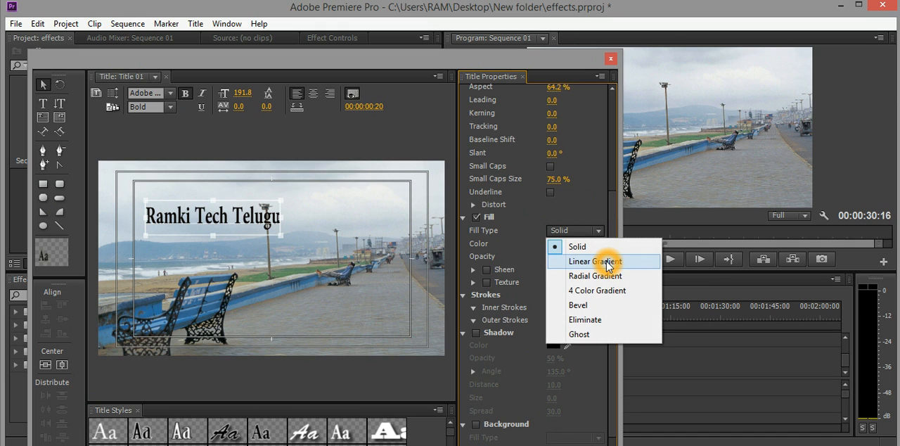
click(608, 263)
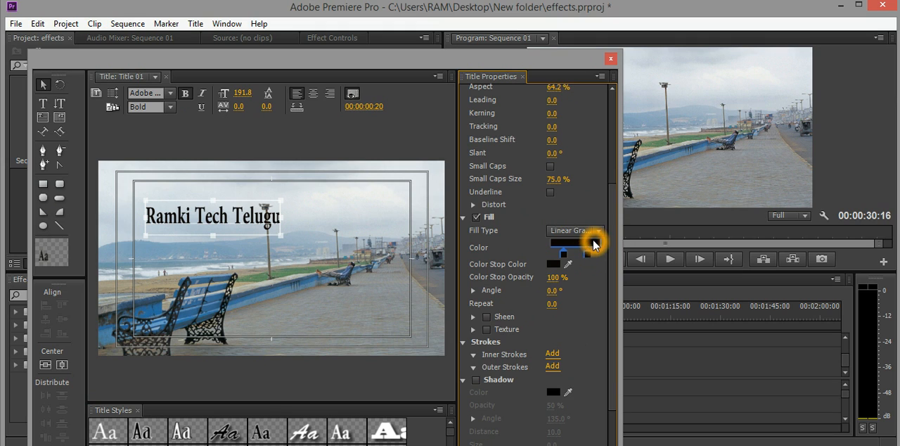
click(596, 231)
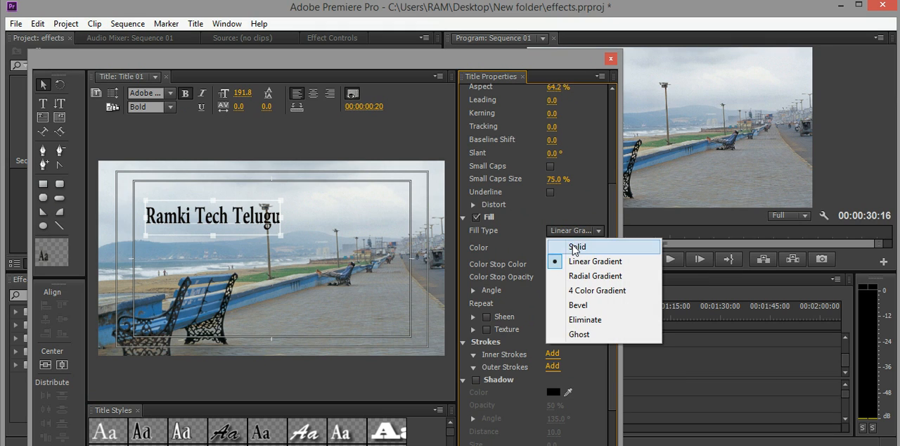
click(576, 249)
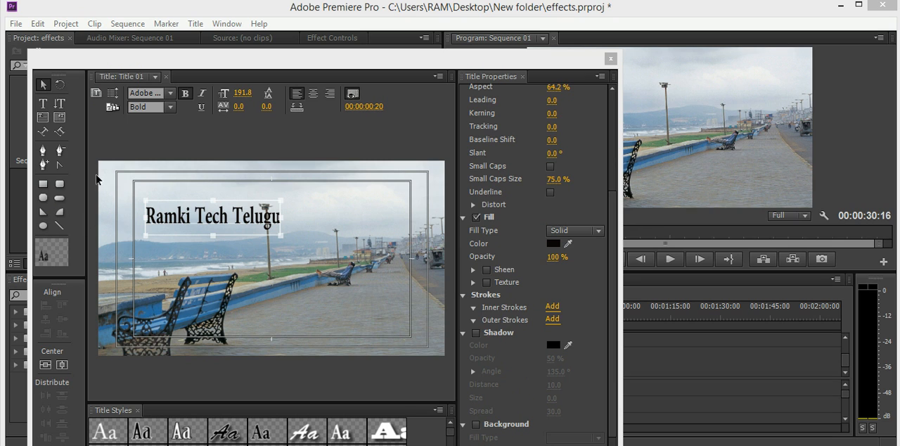
Step: Try the black brush-script title style on the text and replace it with the black bold serif style with a white outline
click(228, 433)
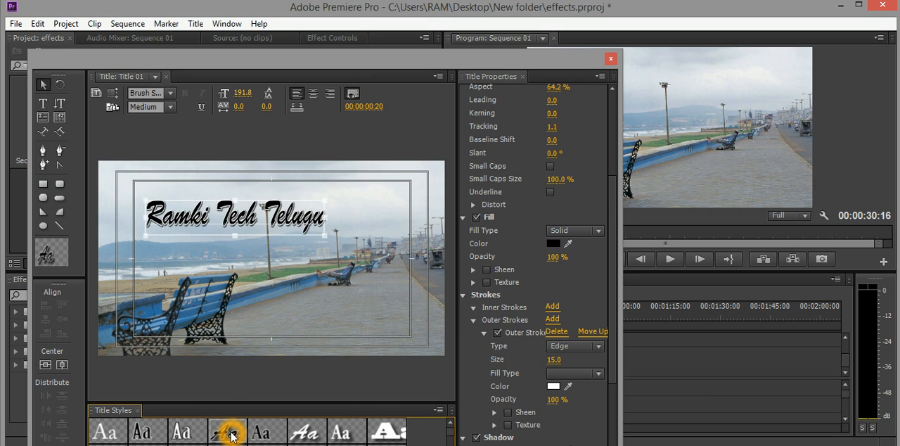
click(270, 434)
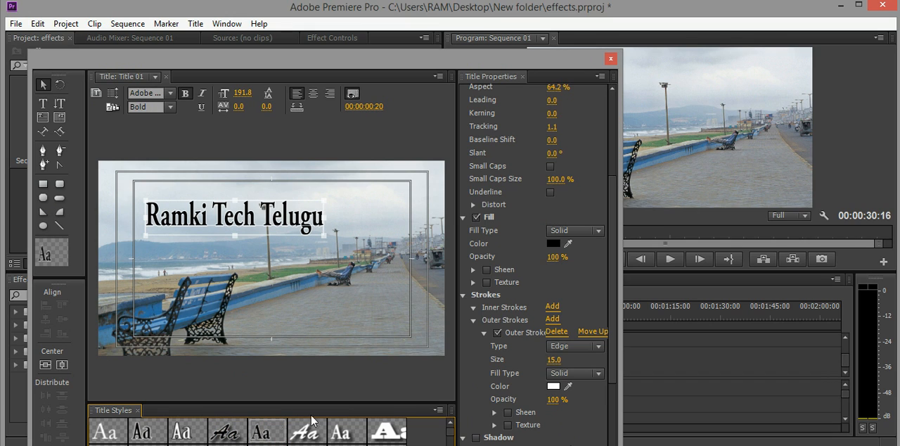
click(237, 235)
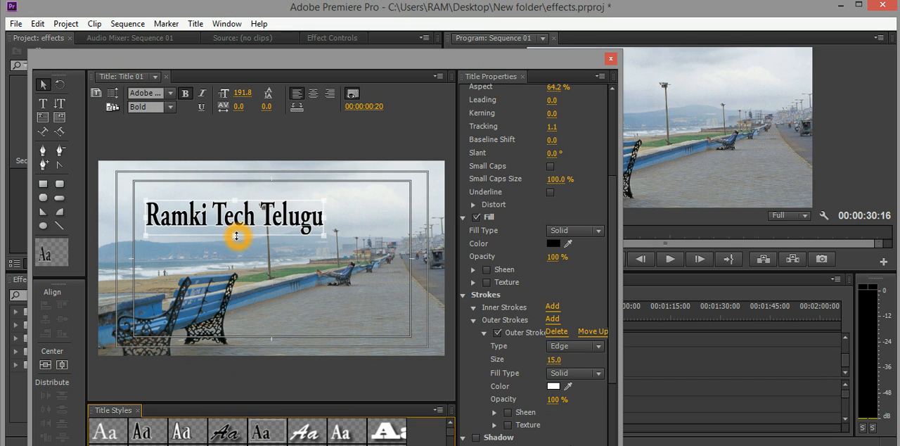
Step: Center the title text vertically and horizontally in the frame
click(49, 365)
click(50, 365)
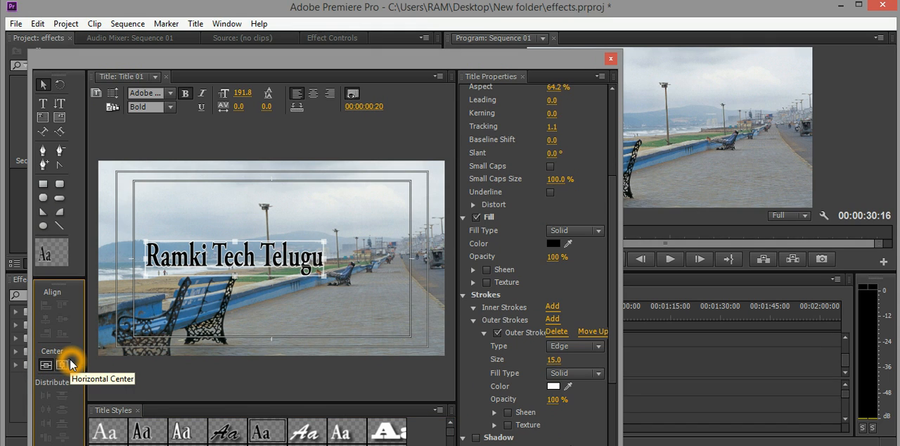
click(61, 367)
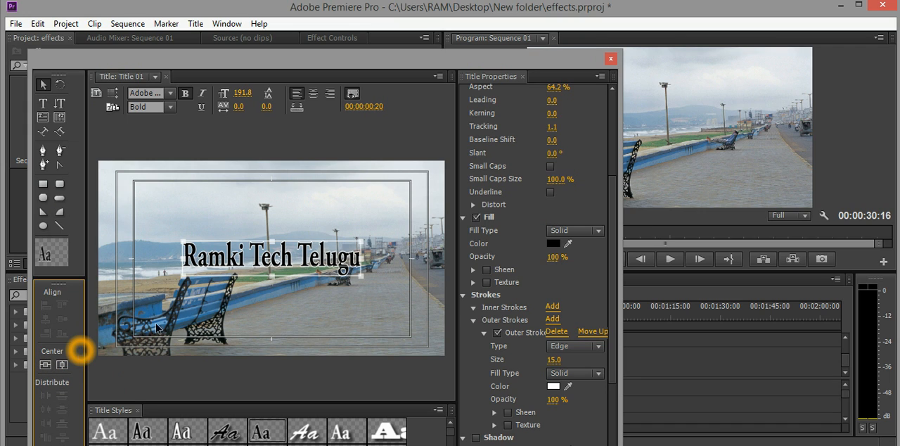
Step: Move the title text into the sky near the photo's upper-left corner and close the Title 01 window
drag(288, 259, 229, 210)
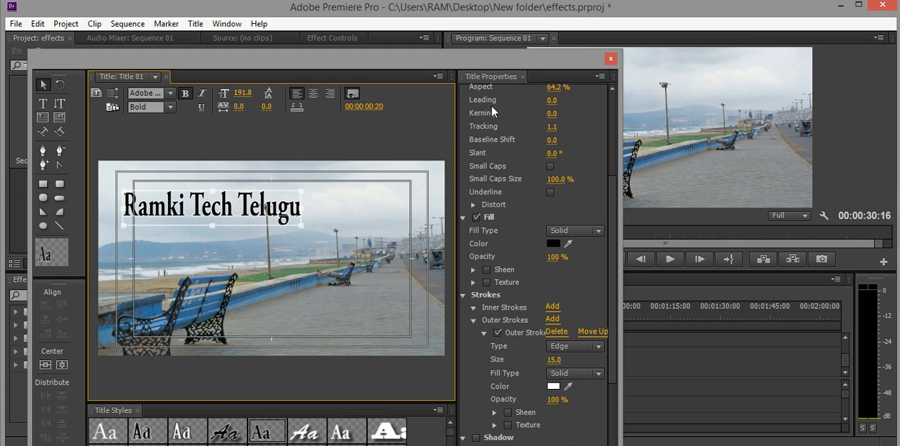
click(612, 59)
click(610, 60)
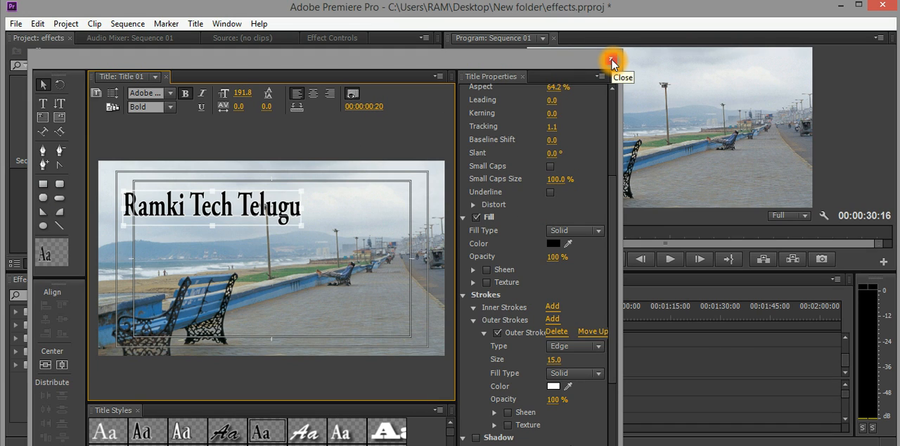
click(611, 60)
click(322, 147)
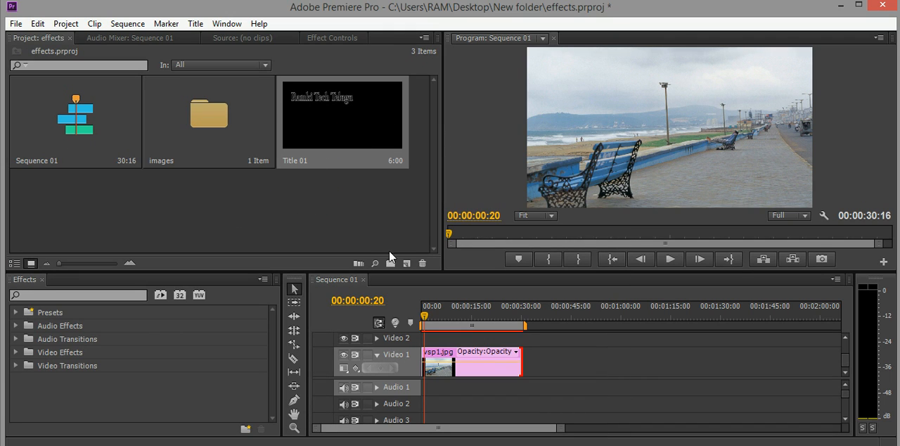
Step: Create a new title named Title 02 at 1920 x 1080, 25.00fps, with square pixels, and activate the Type Tool
click(407, 264)
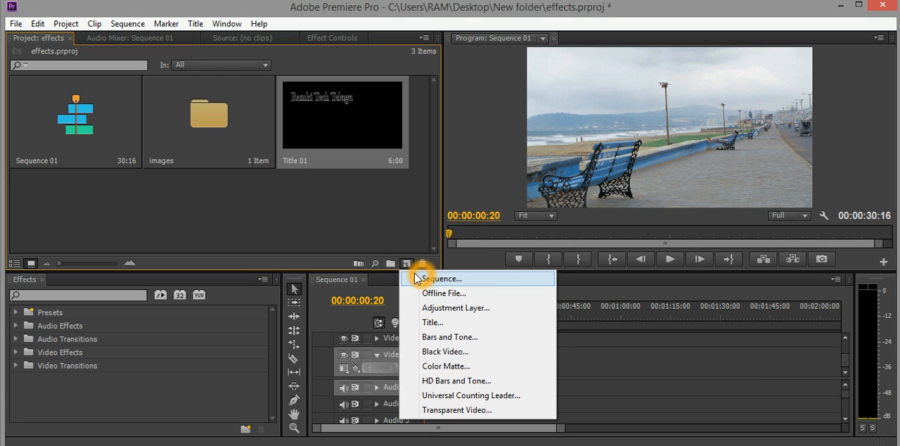
click(438, 324)
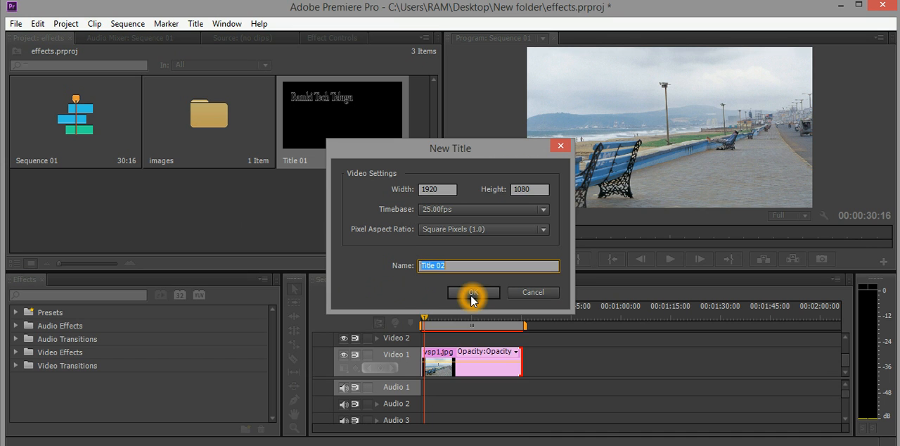
click(471, 294)
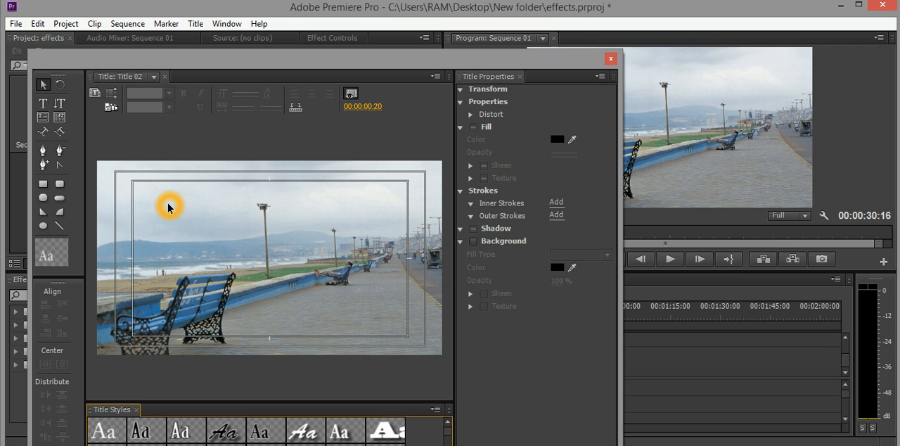
click(43, 103)
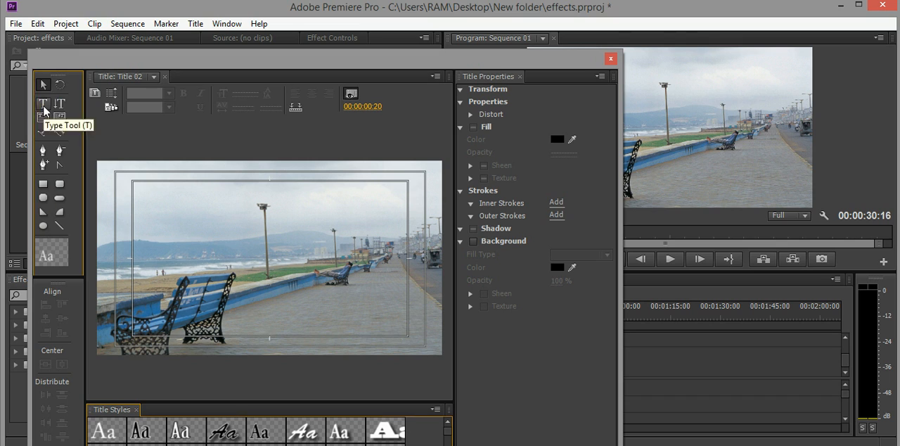
Step: Add the text "like" in the sky near the photo's upper-left corner and change its fill colour to near-black
click(144, 188)
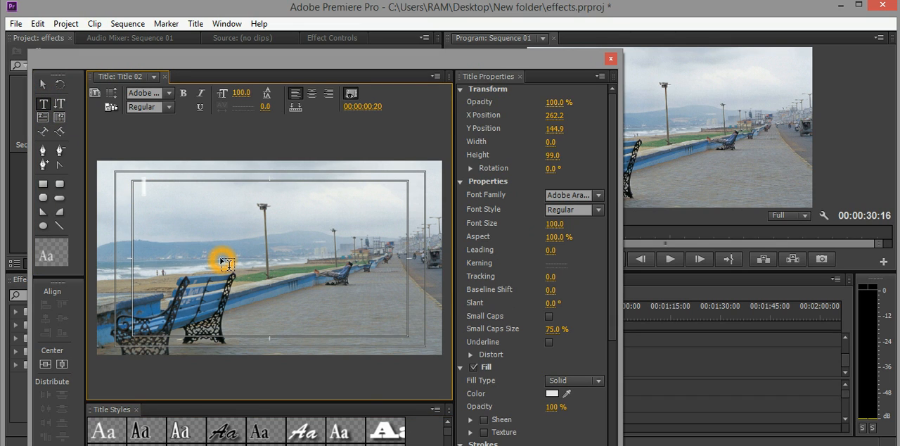
text(S)
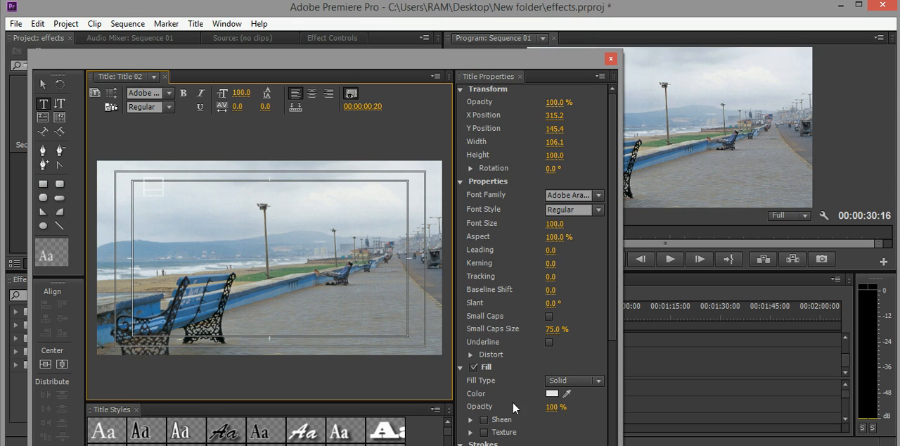
click(556, 395)
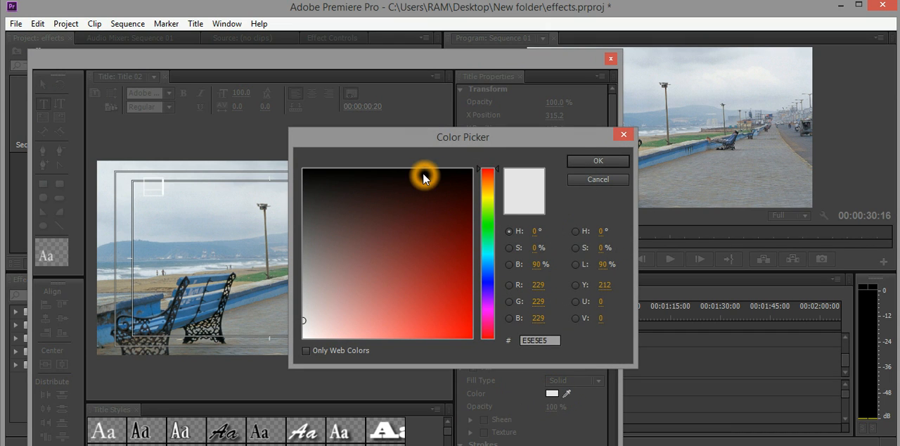
click(423, 174)
click(607, 161)
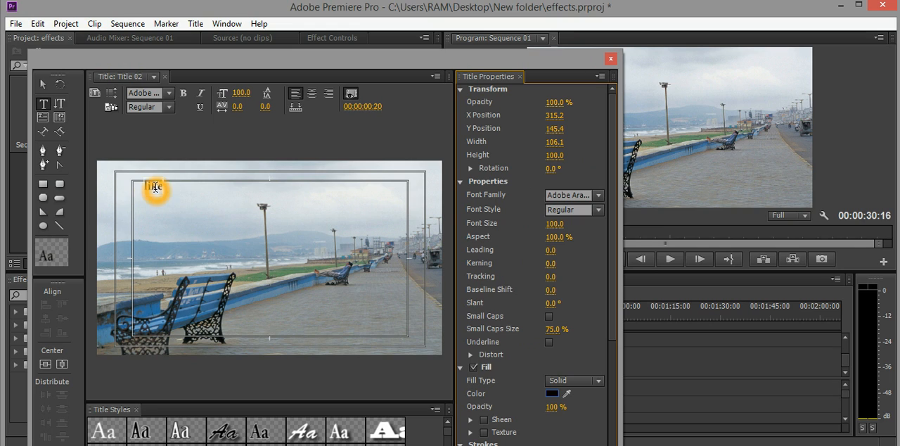
Step: Enlarge the "like" text to about 483 wide and 255 high, move it slightly lower in the sky, and close the Title 02 window
click(161, 191)
click(44, 85)
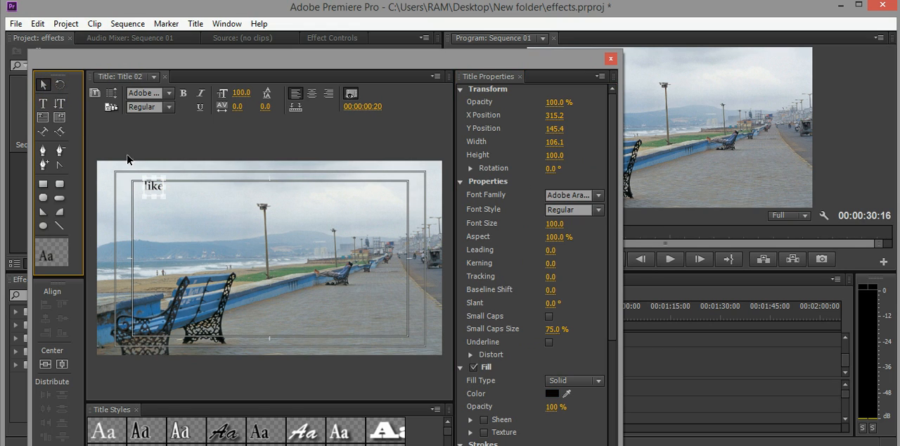
click(164, 199)
drag(163, 199, 232, 226)
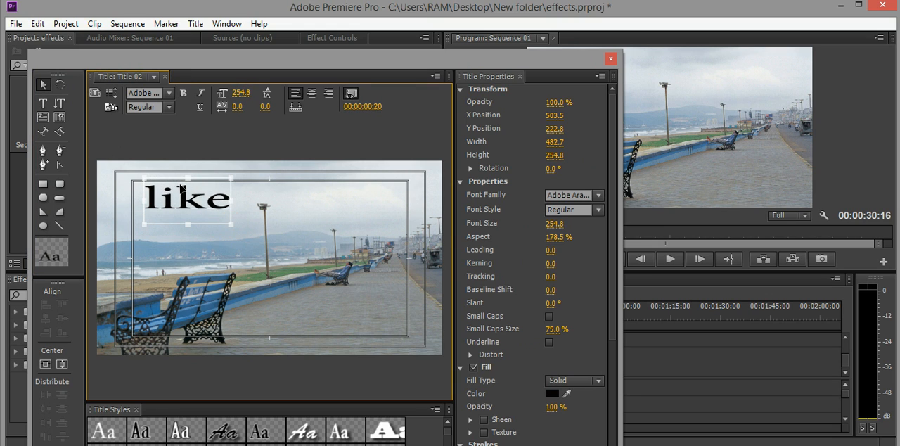
drag(185, 196, 183, 211)
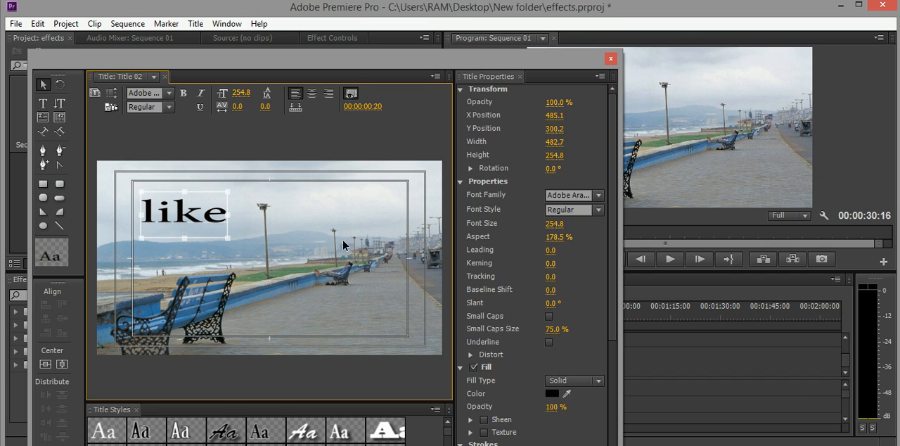
click(611, 59)
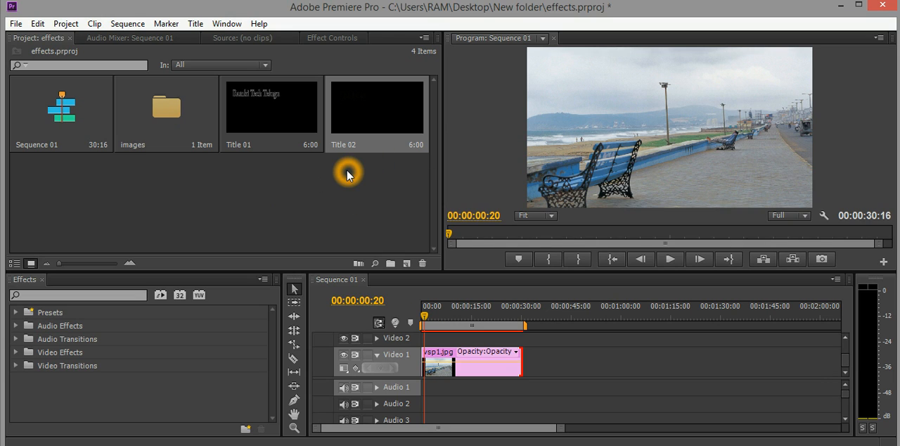
Step: Place Title 01 and Title 02 back to back on the Video 2 track above the beach photo clip
click(292, 173)
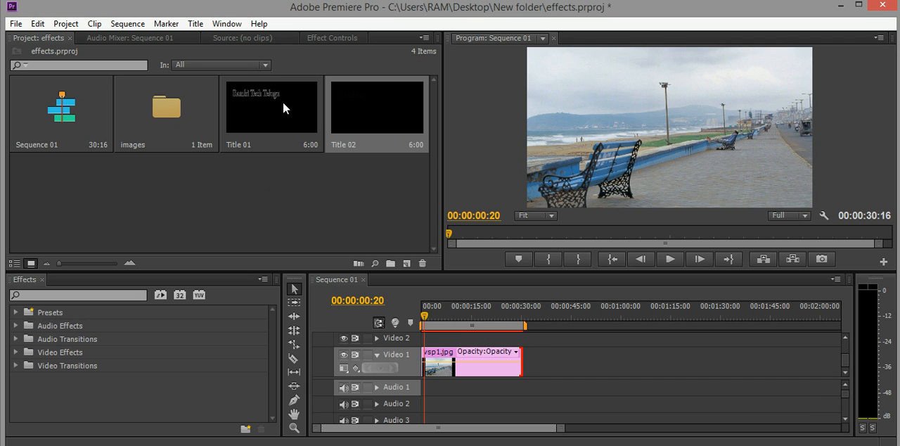
drag(284, 109, 442, 338)
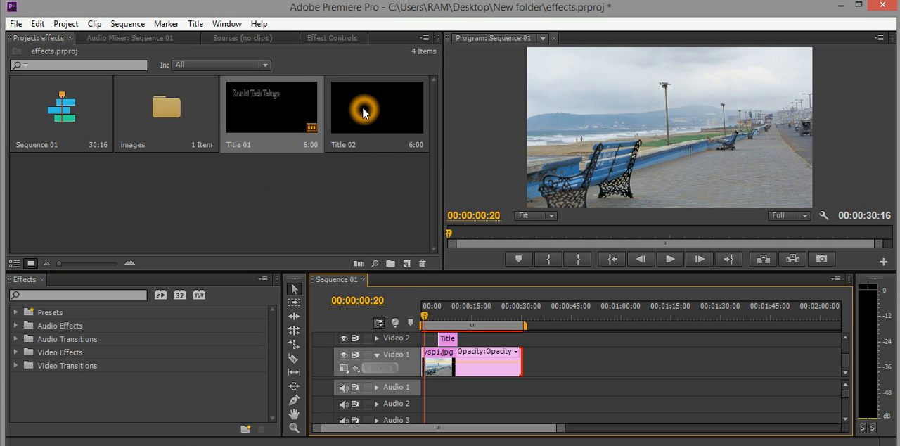
drag(365, 113, 470, 342)
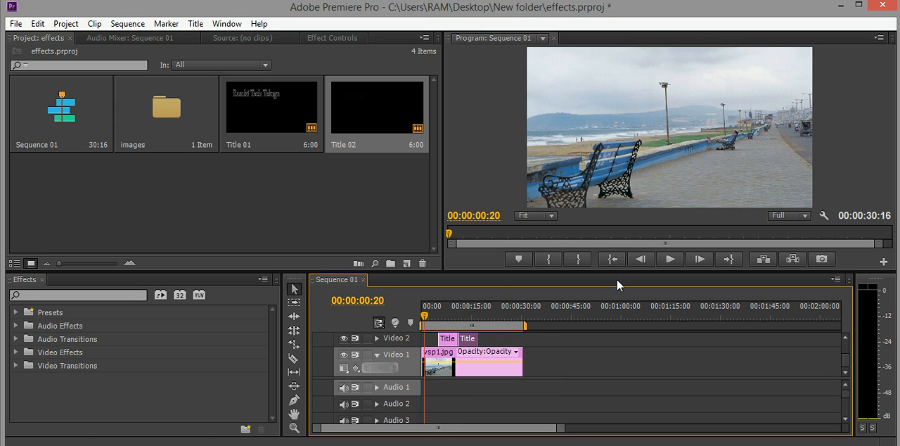
Step: Play the sequence from 00:00:03:20 through both titles to check how they appear over the photo
drag(429, 316, 434, 316)
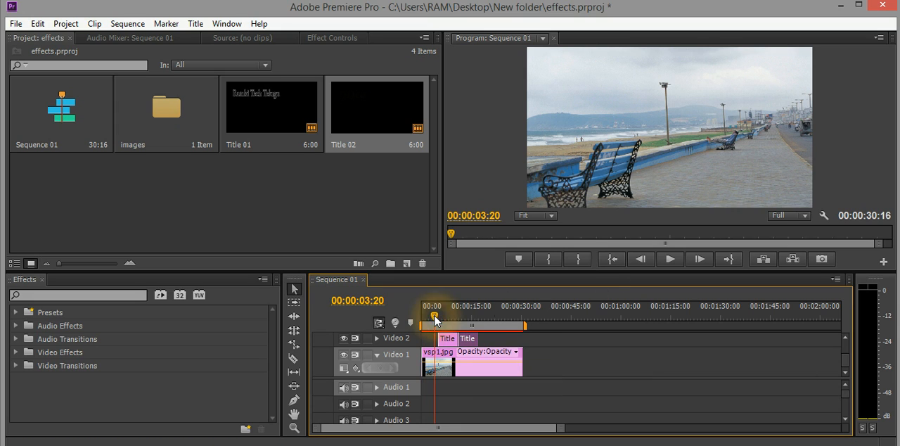
click(669, 258)
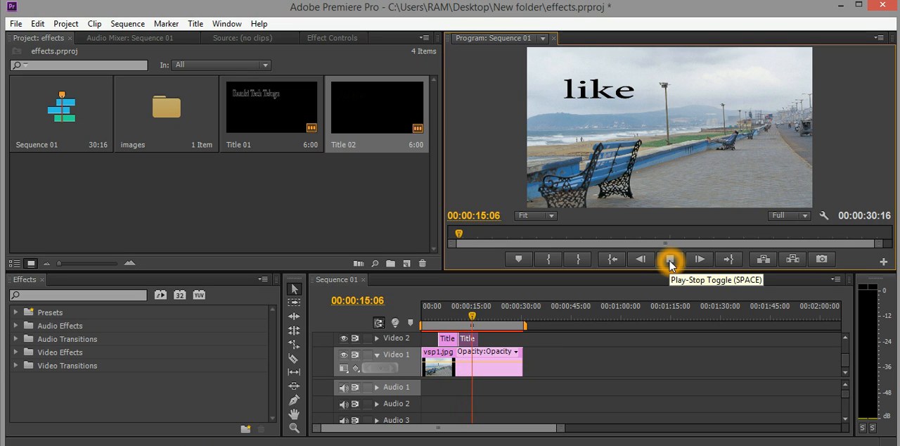
click(670, 260)
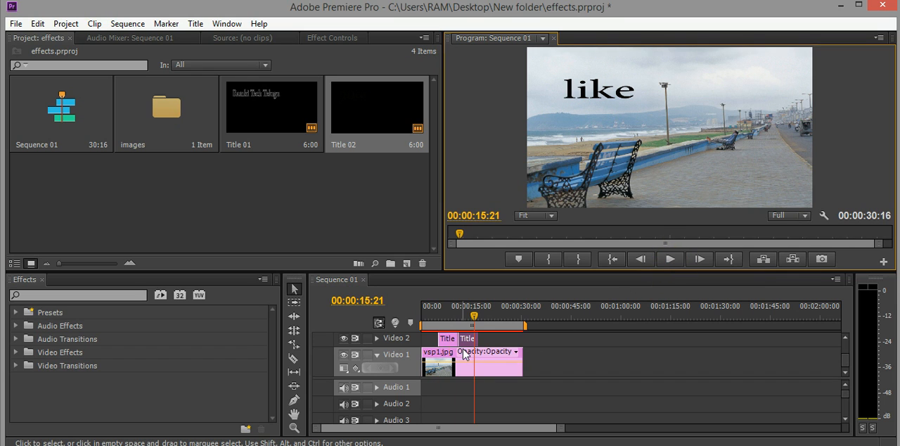
Step: Shift the Title 02 clip to start at 00:00:15:21 and add the Film Dissolve transition to both ends of the Title 01 clip
drag(469, 345, 484, 346)
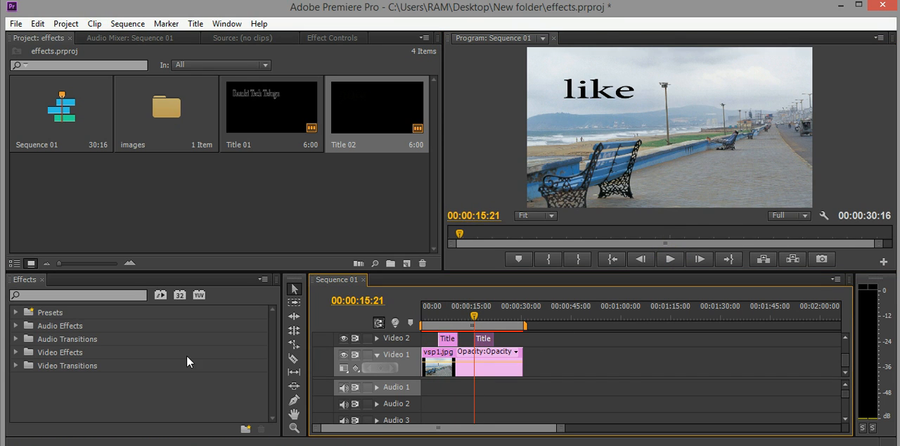
click(10, 365)
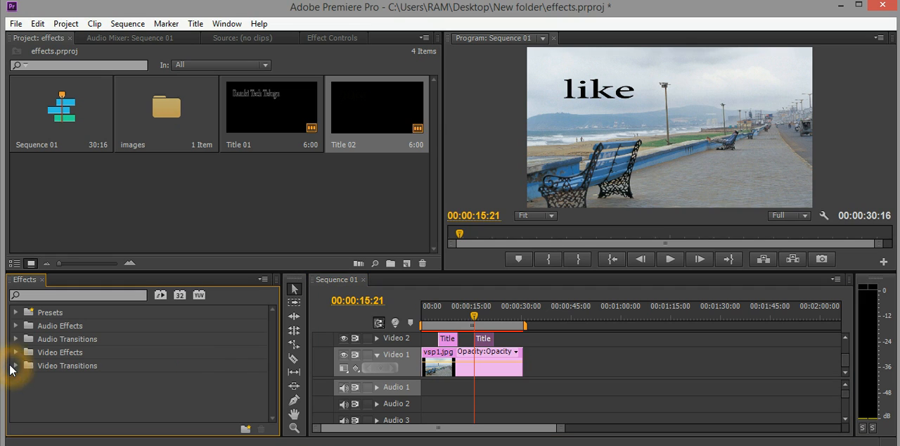
click(15, 365)
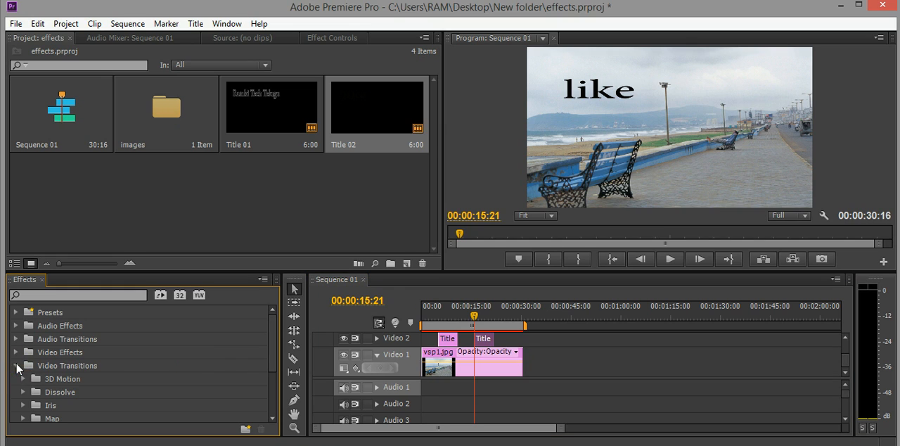
click(25, 392)
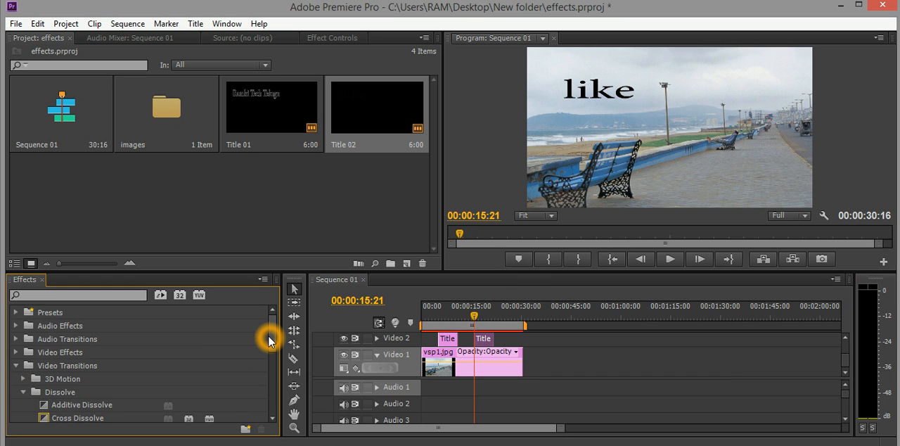
drag(270, 340, 271, 384)
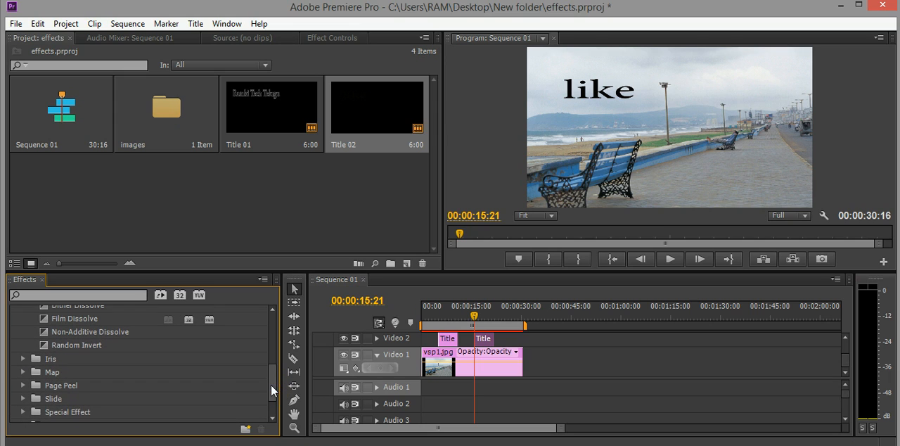
drag(77, 316, 439, 338)
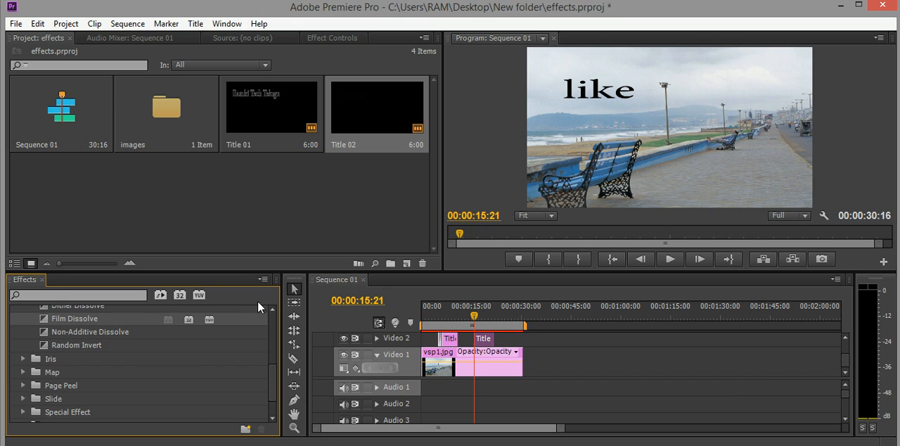
drag(89, 318, 447, 341)
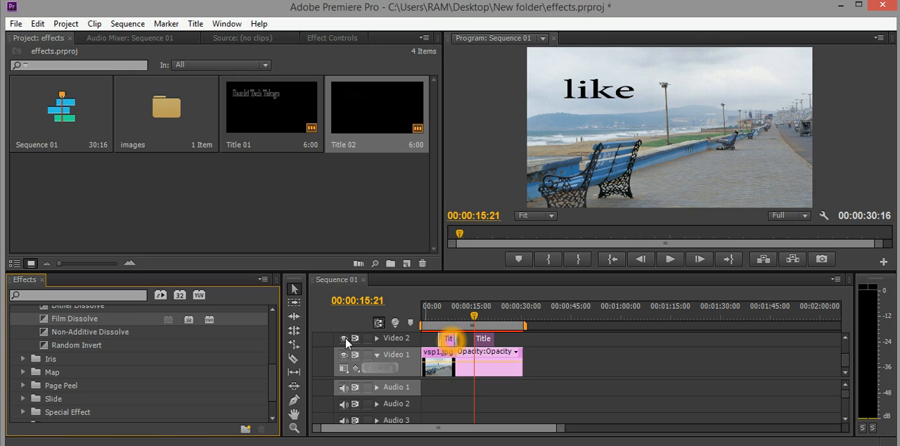
Step: Add Film Dissolve to the start and end of the Title 02 clip and place it directly after Title 01
drag(74, 317, 476, 340)
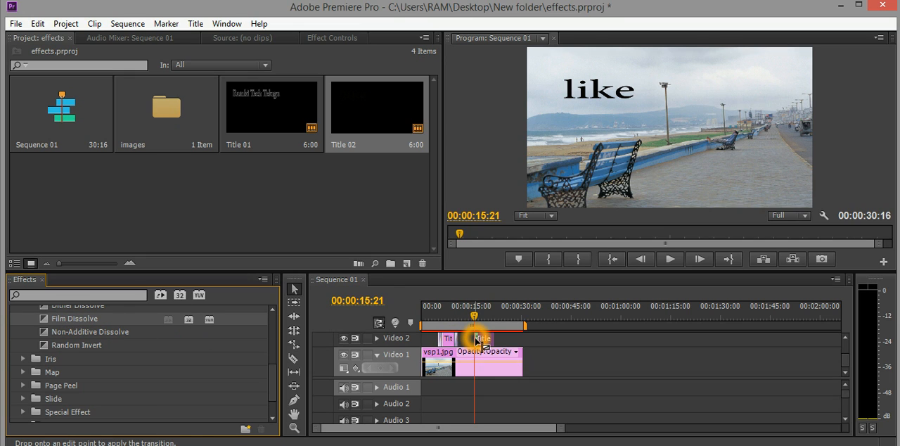
drag(92, 321, 473, 340)
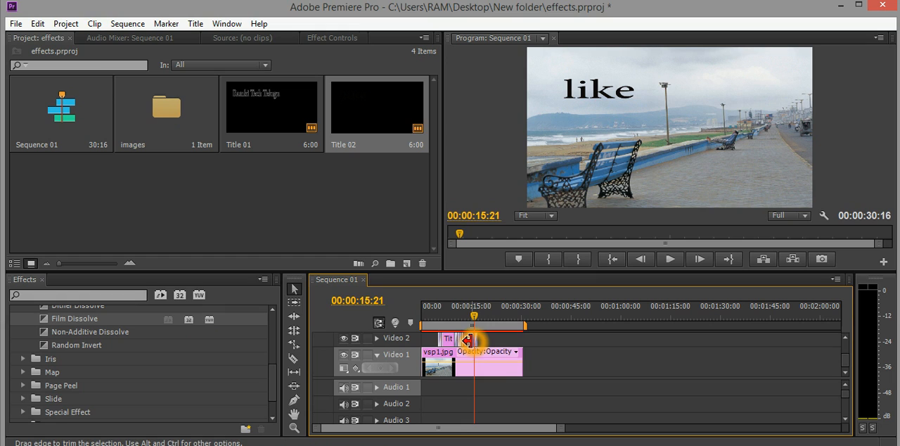
Step: Play the sequence from 00:00:04:15 to preview the Film Dissolve transitions on both titles
click(437, 315)
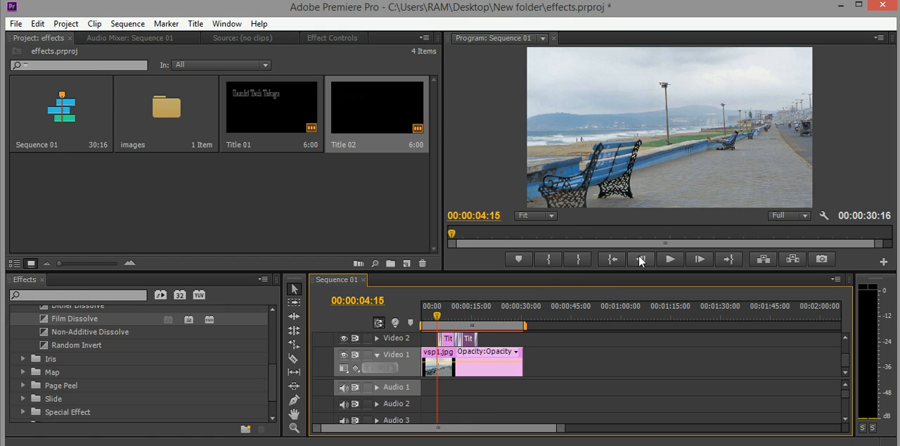
click(668, 260)
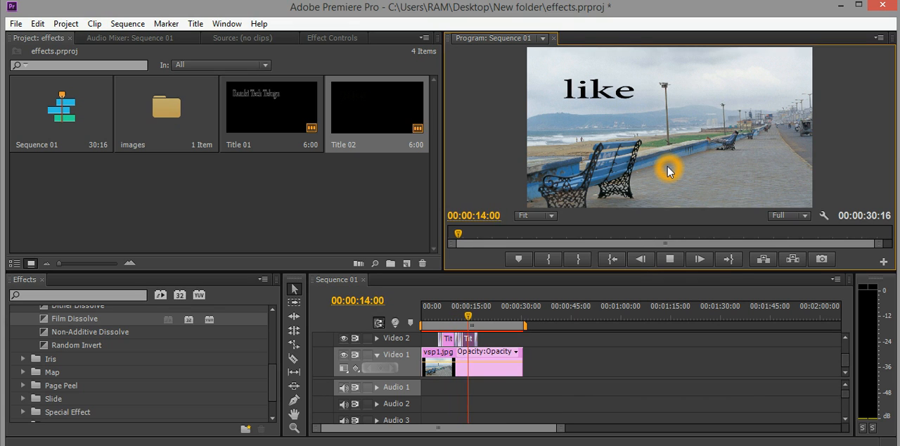
click(669, 259)
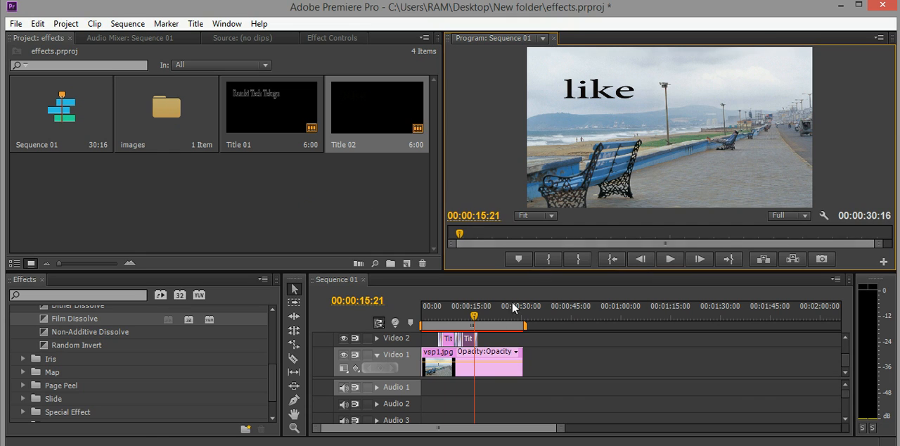
click(450, 338)
click(551, 342)
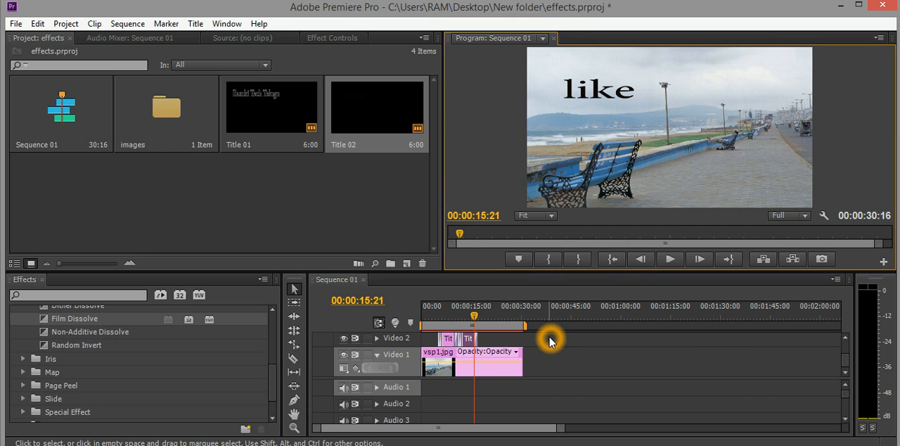